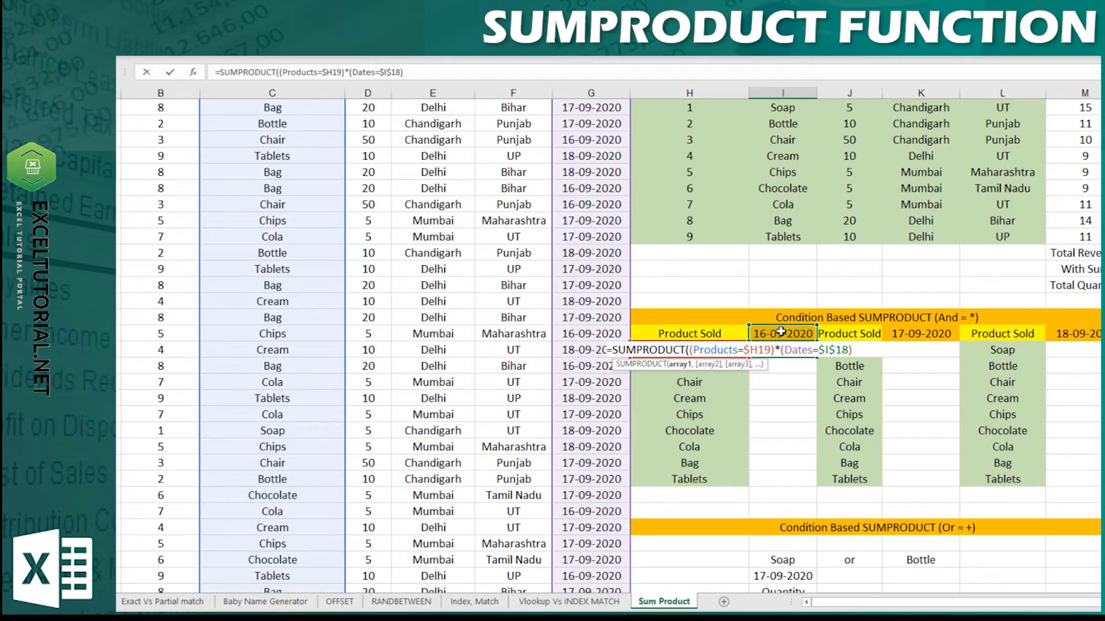
- Finish the Soap count formula under 16-09-2020 as =SUMPRODUCT((Products=$H19)*(Dates=$I$18)) and check its product and date criteria cells
type(")")
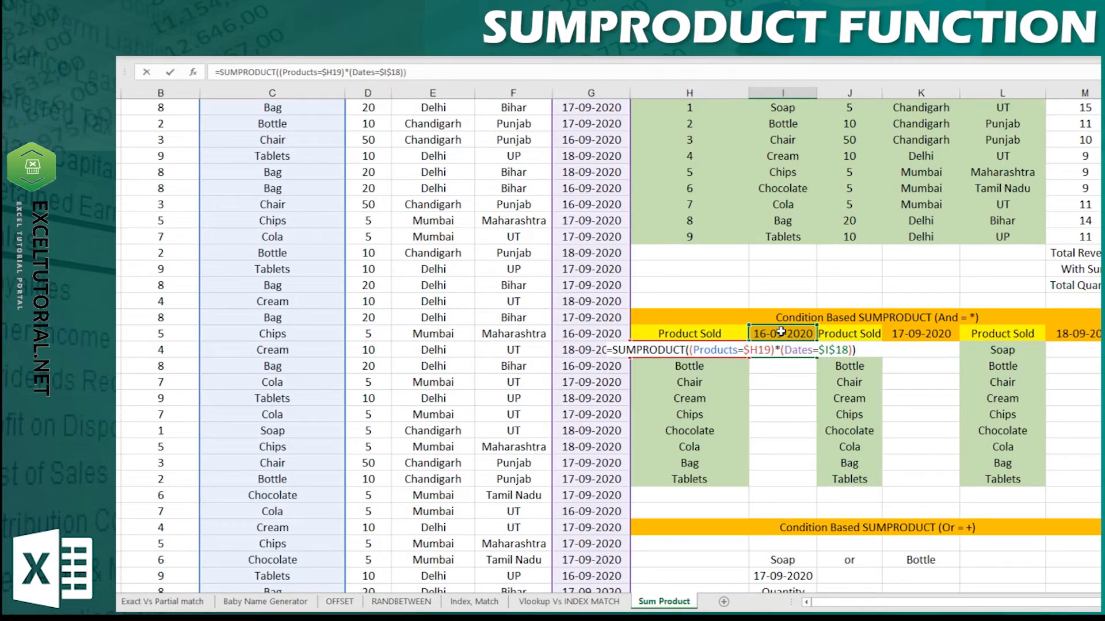
key("Return")
left_click(797, 347)
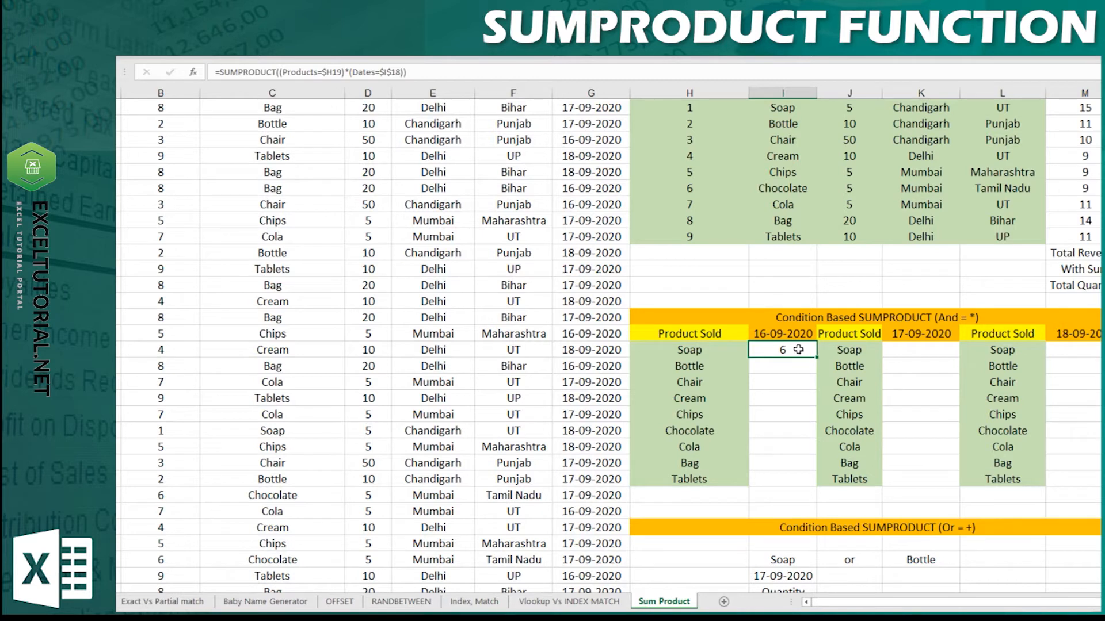
left_click(786, 333)
left_click(791, 347)
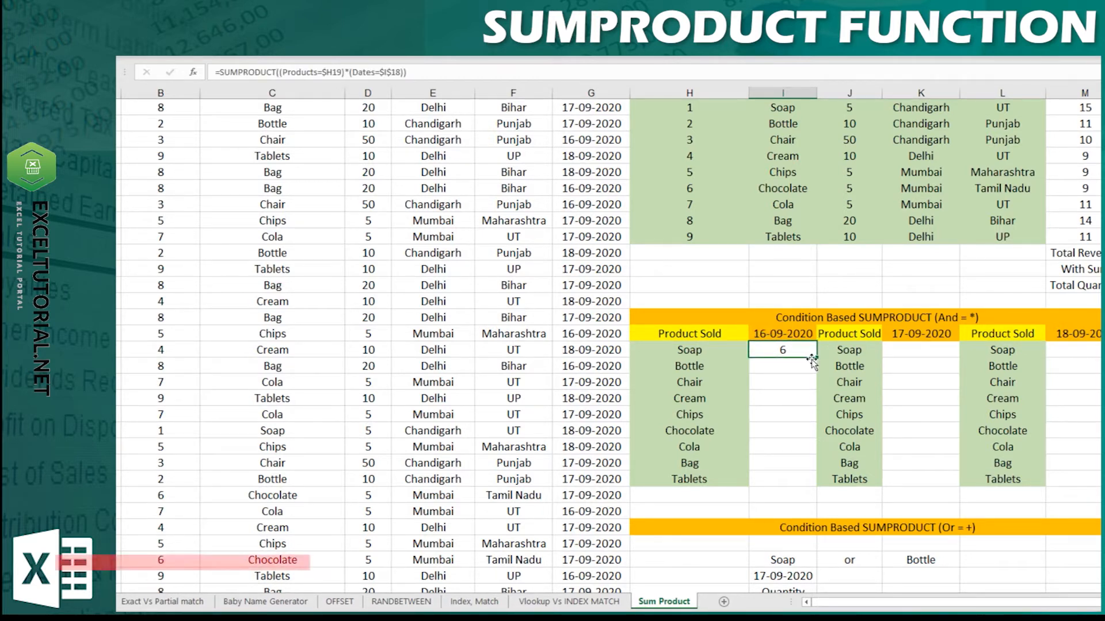
left_click(717, 351)
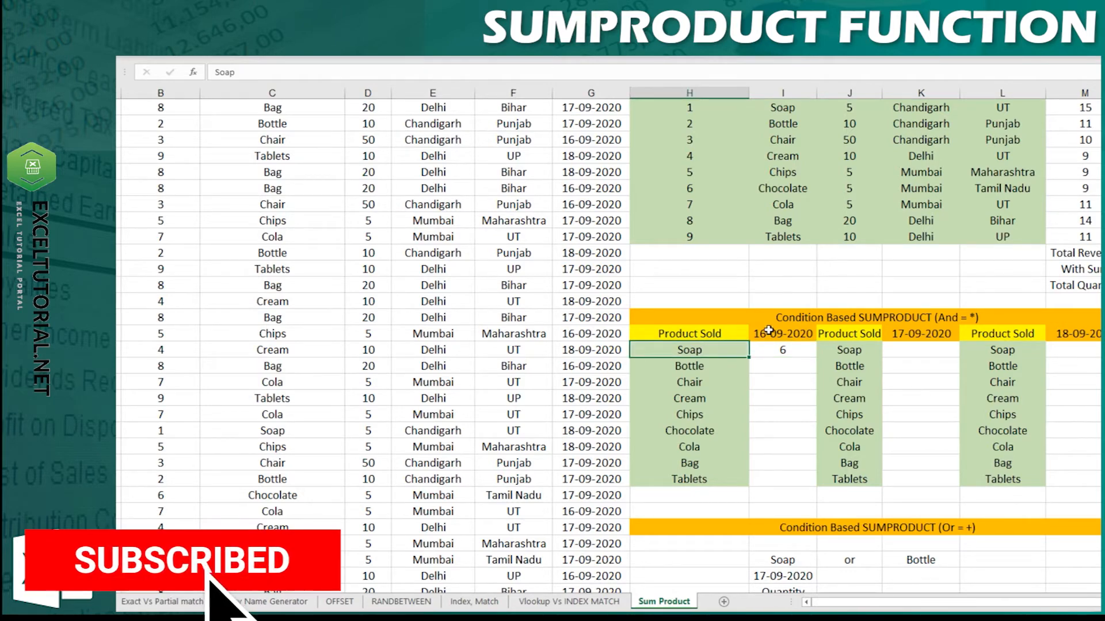
left_click(769, 331)
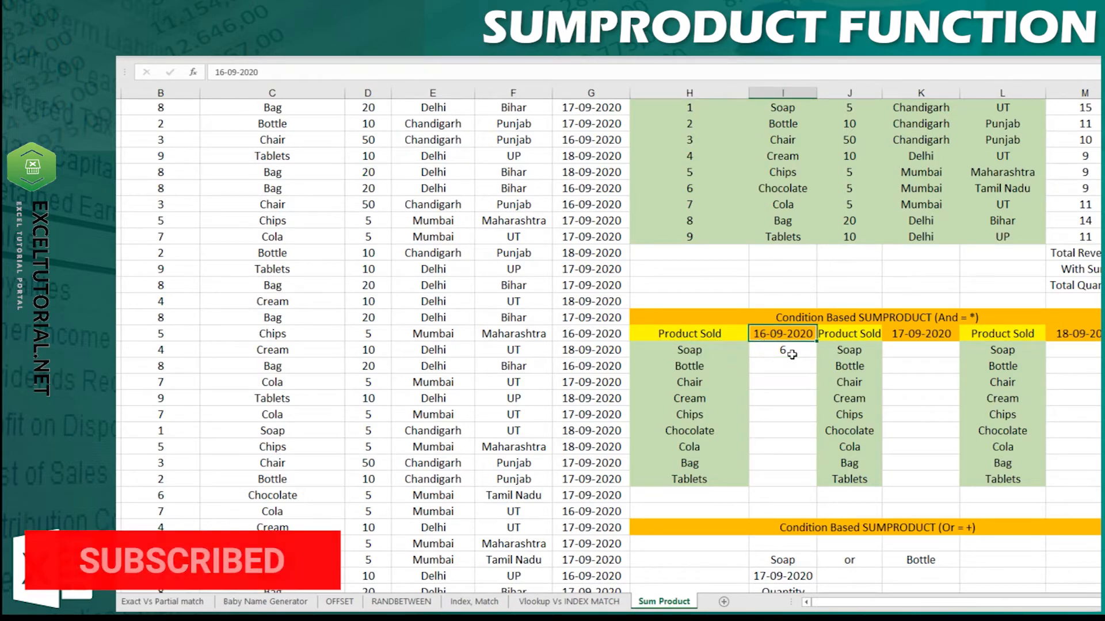
- Turn on filtering for the sales data and filter the P. Name column to Soap only
scroll(416, 342, "up", 1)
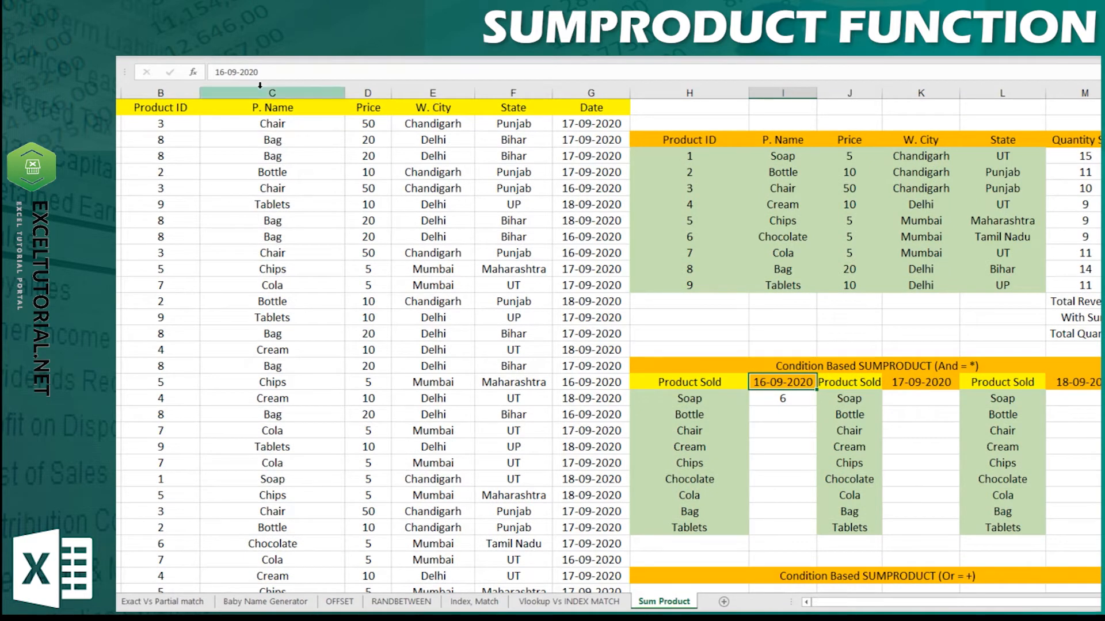
key("ctrl+shift+l")
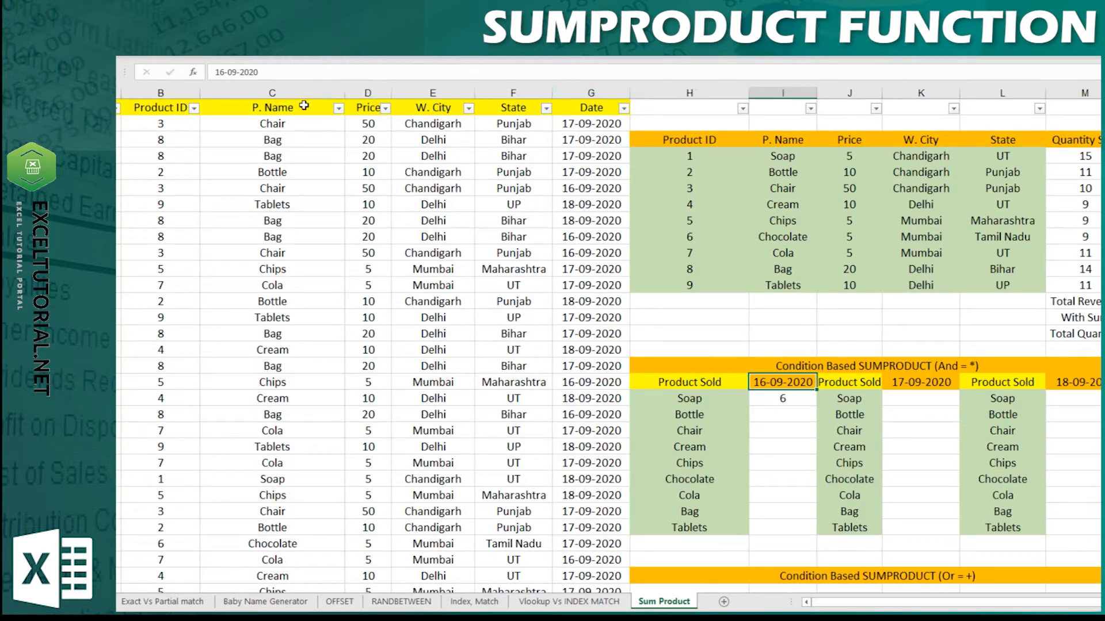
left_click(339, 108)
left_click(240, 262)
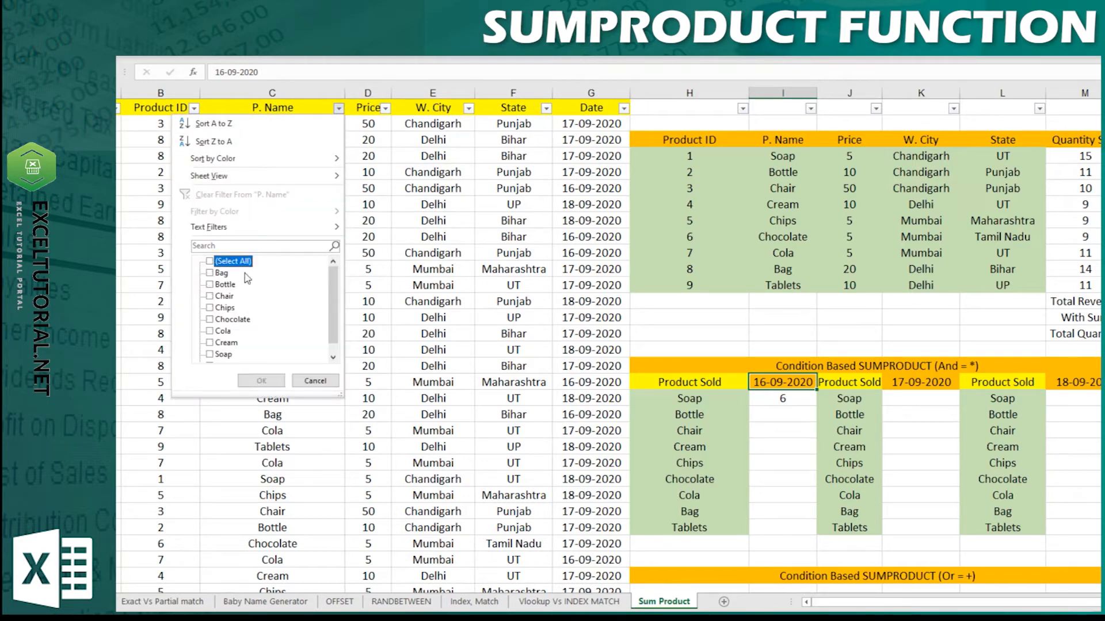
left_click(223, 355)
left_click(261, 381)
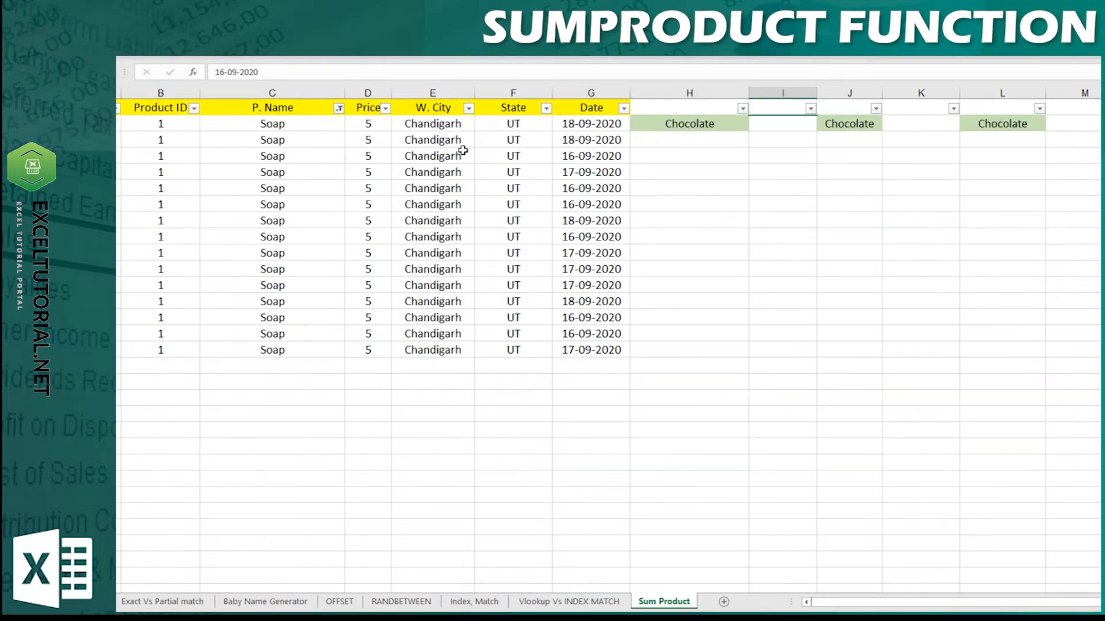
- Filter the Date column to show only 16 September 2020
left_click(604, 109)
left_click(623, 108)
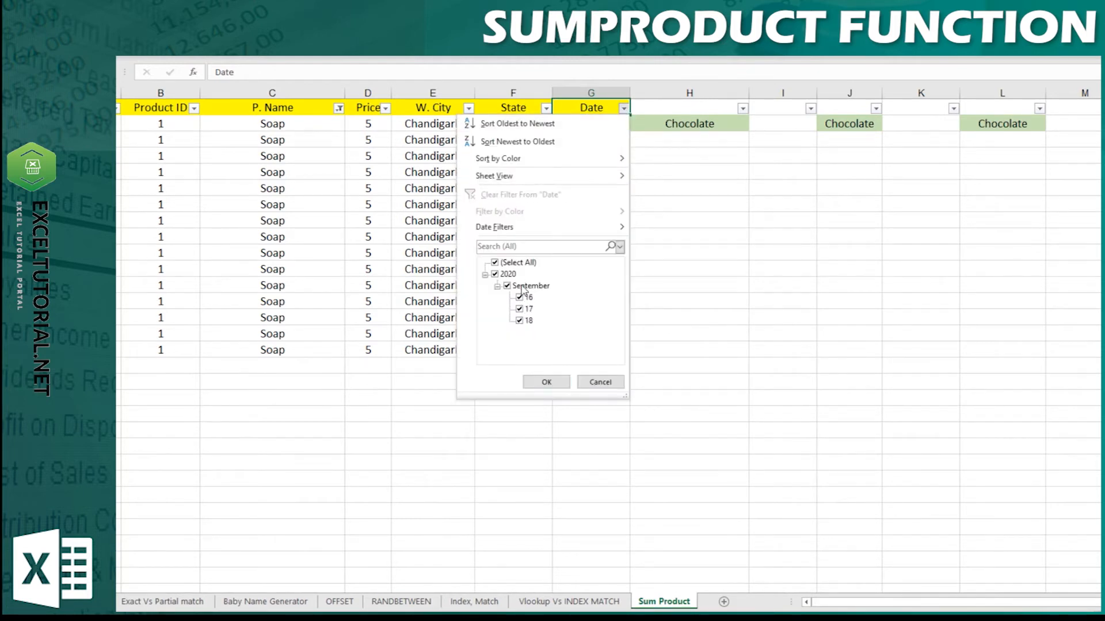
left_click(522, 264)
left_click(526, 298)
left_click(545, 381)
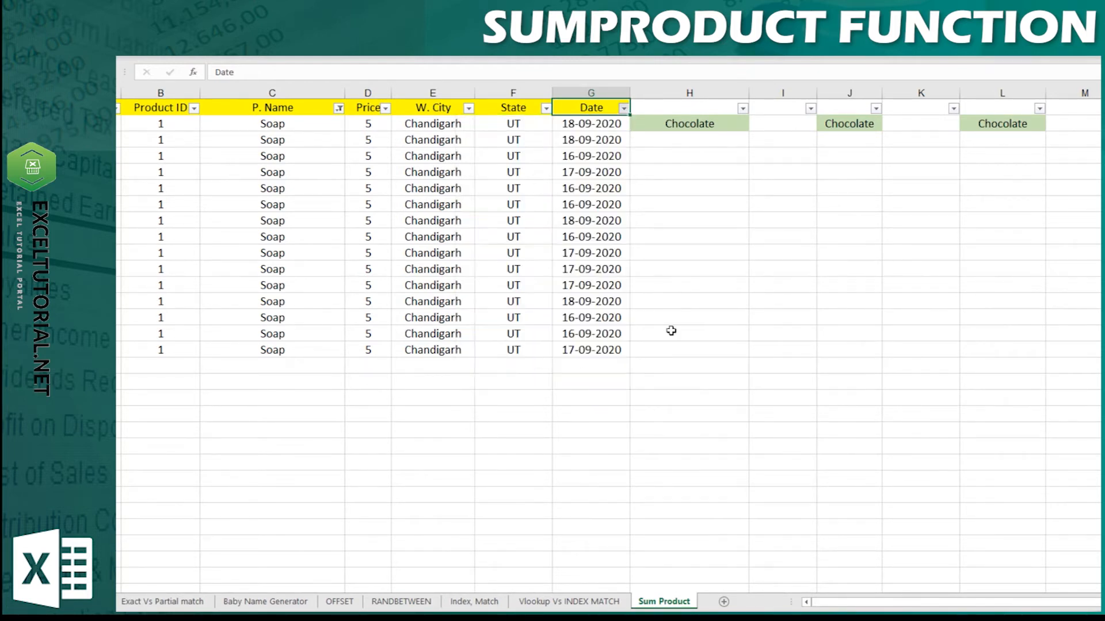
- Check the filtered date rows against the formula result, and remove all filters from the data
left_click_drag(580, 170, 582, 202)
left_click_drag(590, 123, 592, 159)
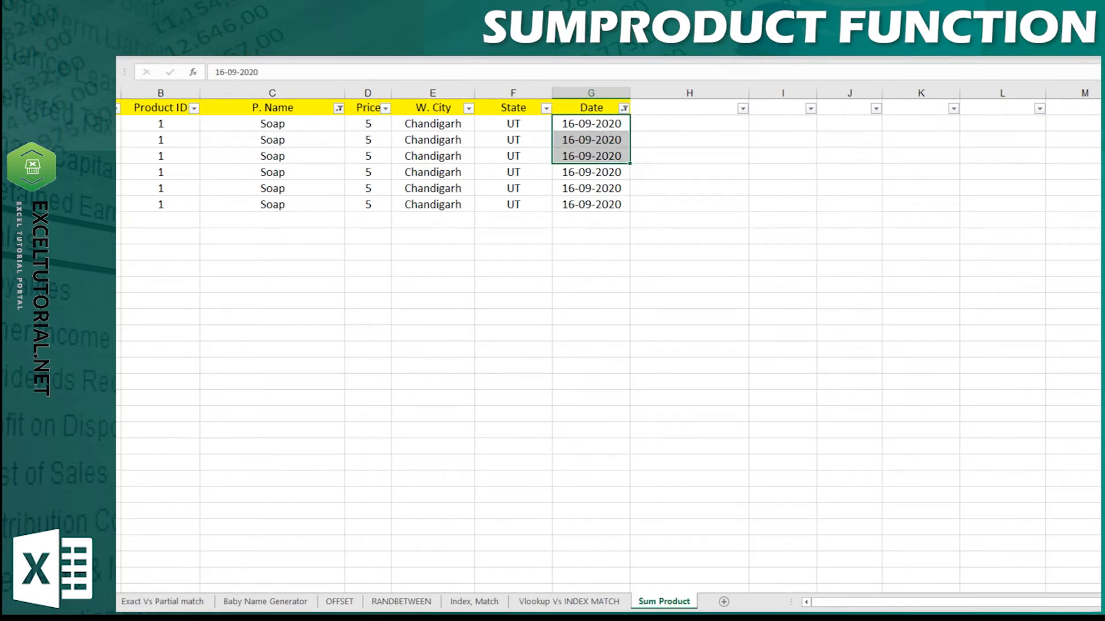
key("ctrl+shift+l")
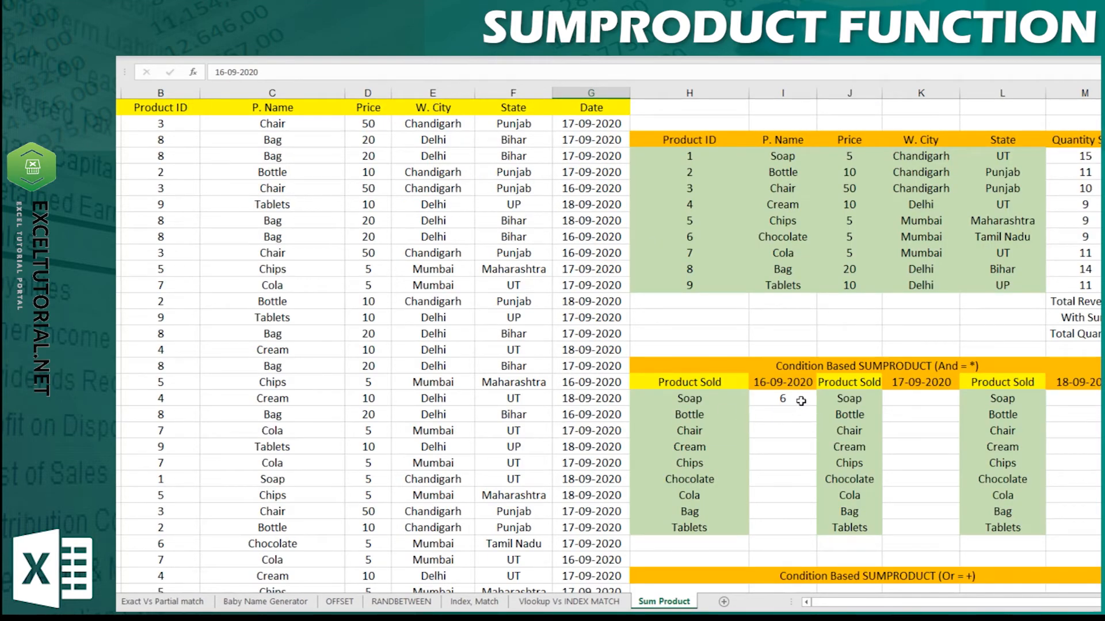
- Copy the Soap formula down the 16-09-2020 column through the Tablets row, and review the copied cells
left_click(798, 401)
left_click_drag(810, 410, 811, 579)
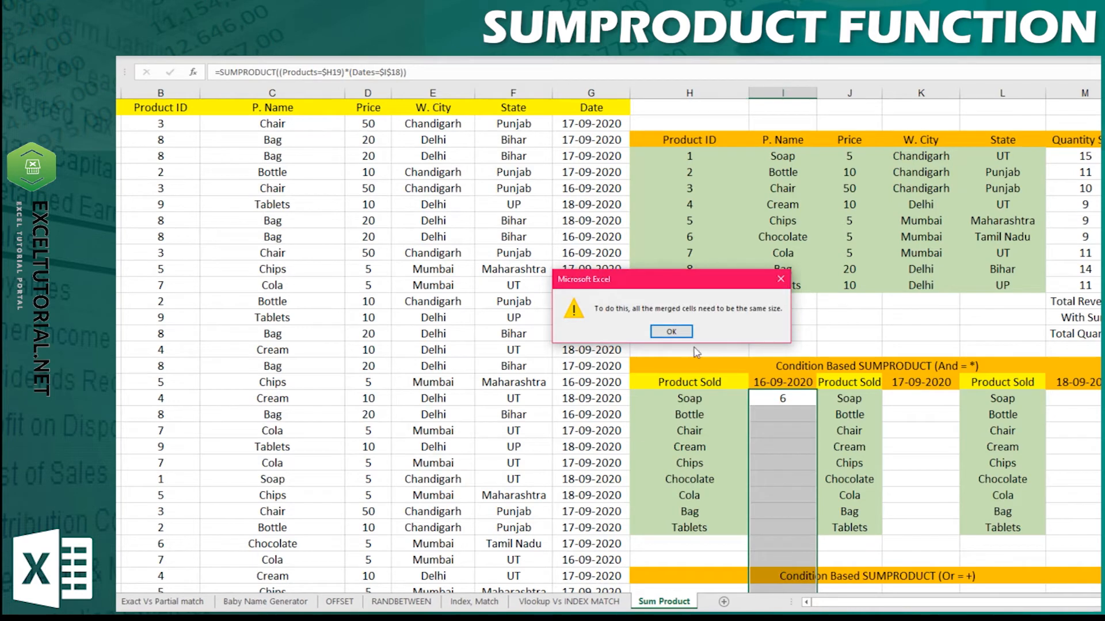
left_click(671, 332)
left_click_drag(816, 406, 817, 536)
left_click(802, 426)
left_click(801, 475)
left_click(685, 482)
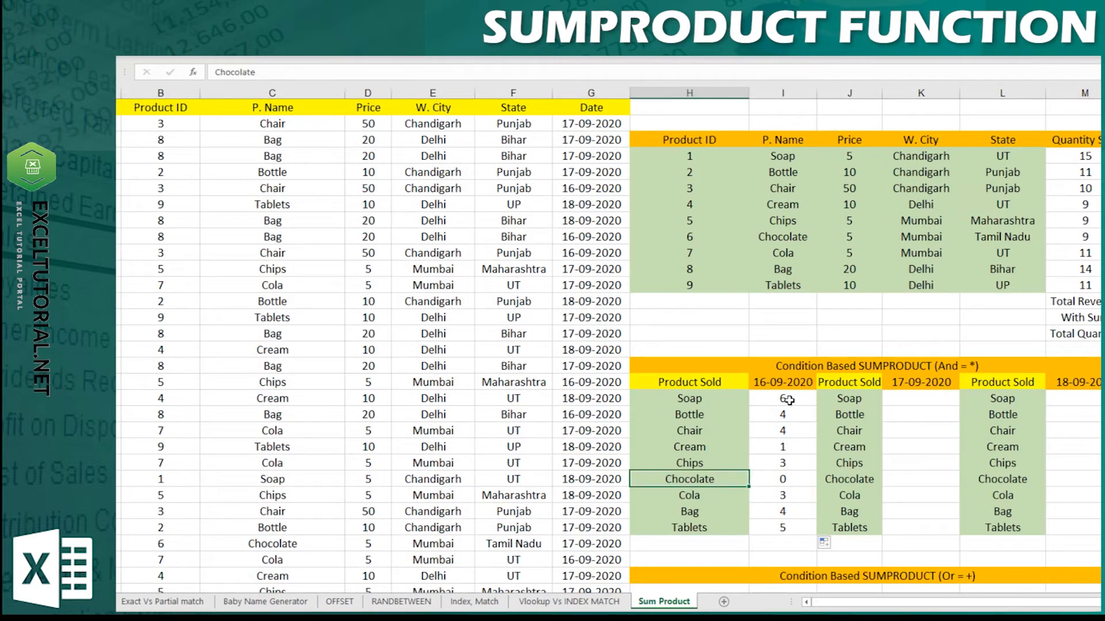
left_click_drag(785, 398, 791, 491)
- Start a SUMPRODUCT formula in the Soap row of the 17-09-2020 column
left_click(928, 399)
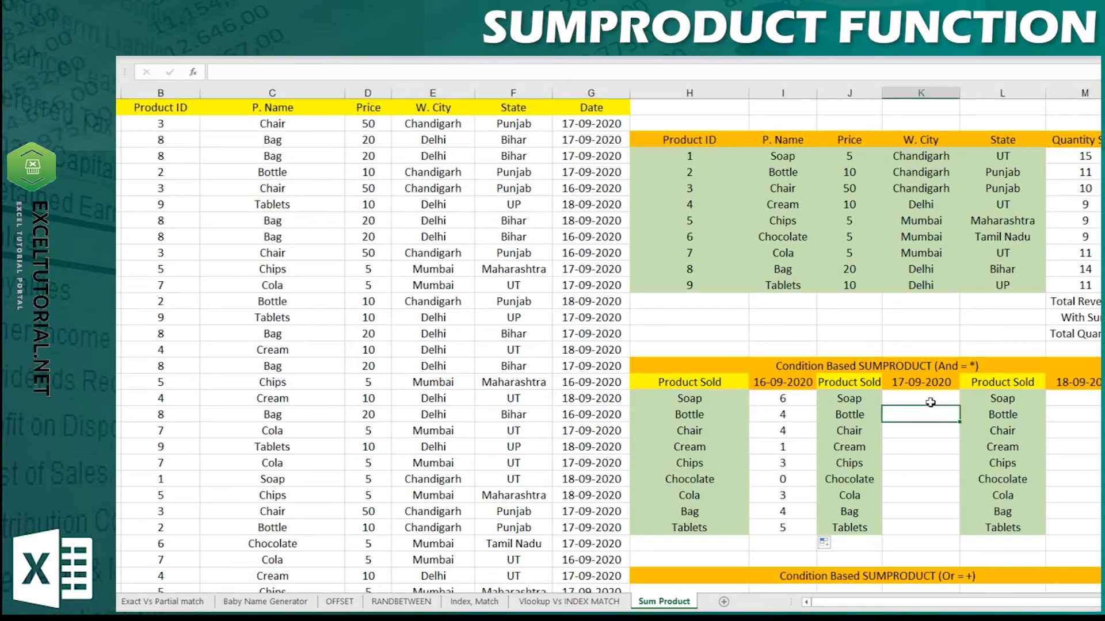
double_click(929, 396)
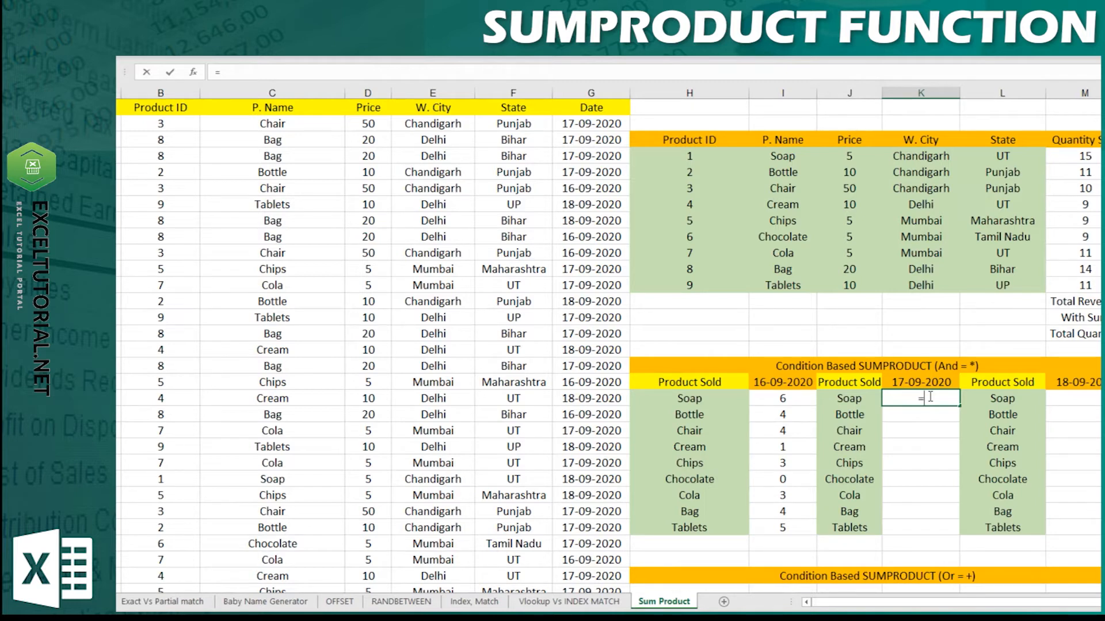
type("sum")
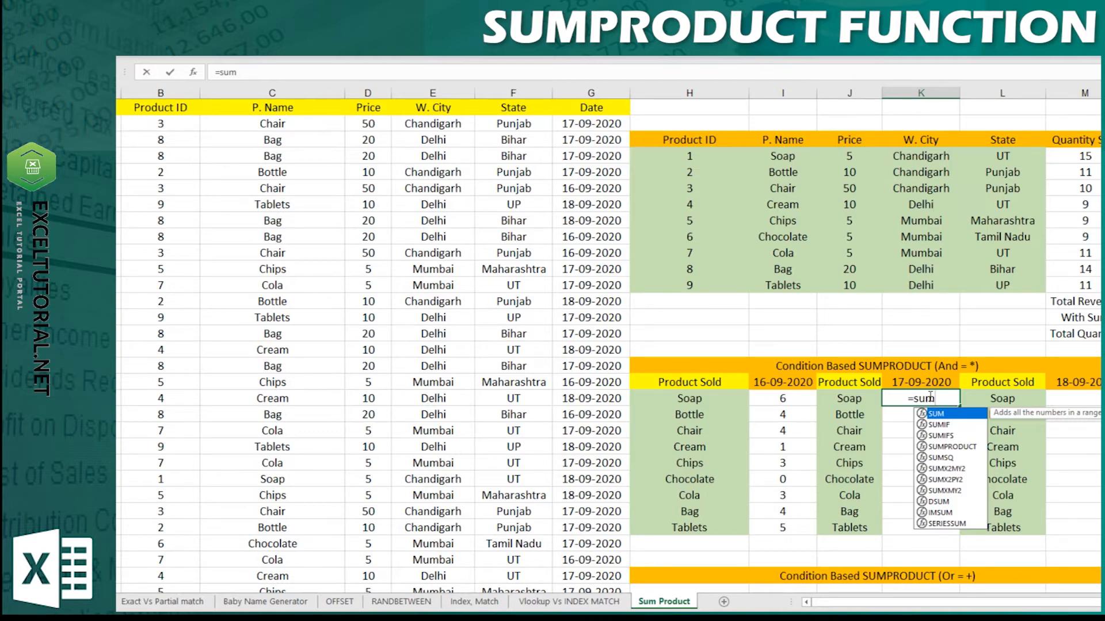
type("product")
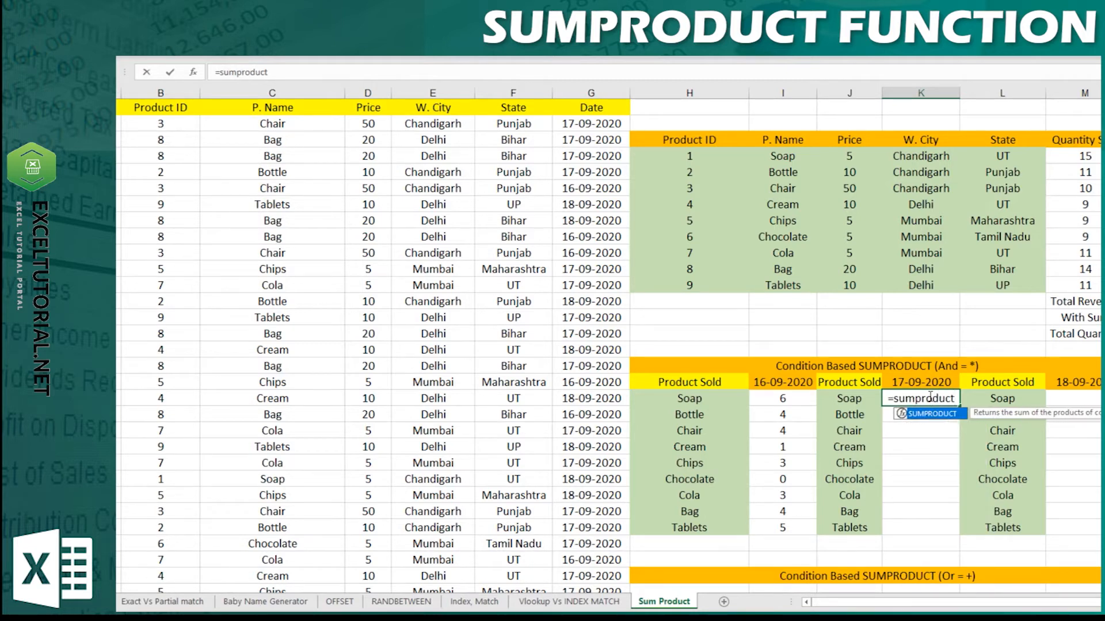
key("Tab")
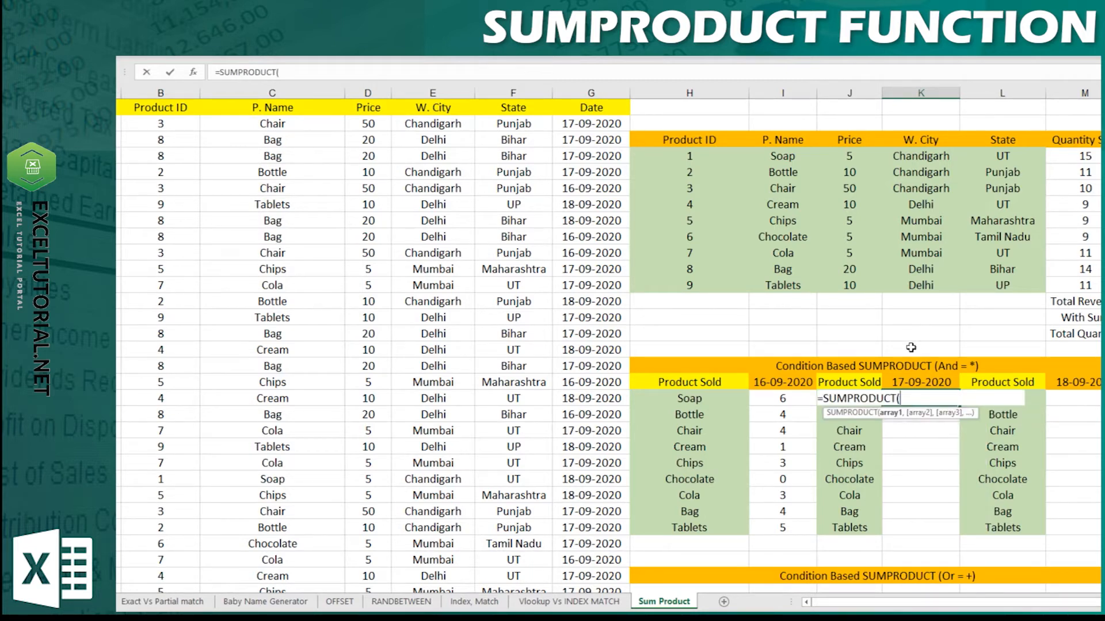
- Add the first condition (Products=$J19) to the formula, using the Products named range and a column-locked reference
type("(")
type("prod")
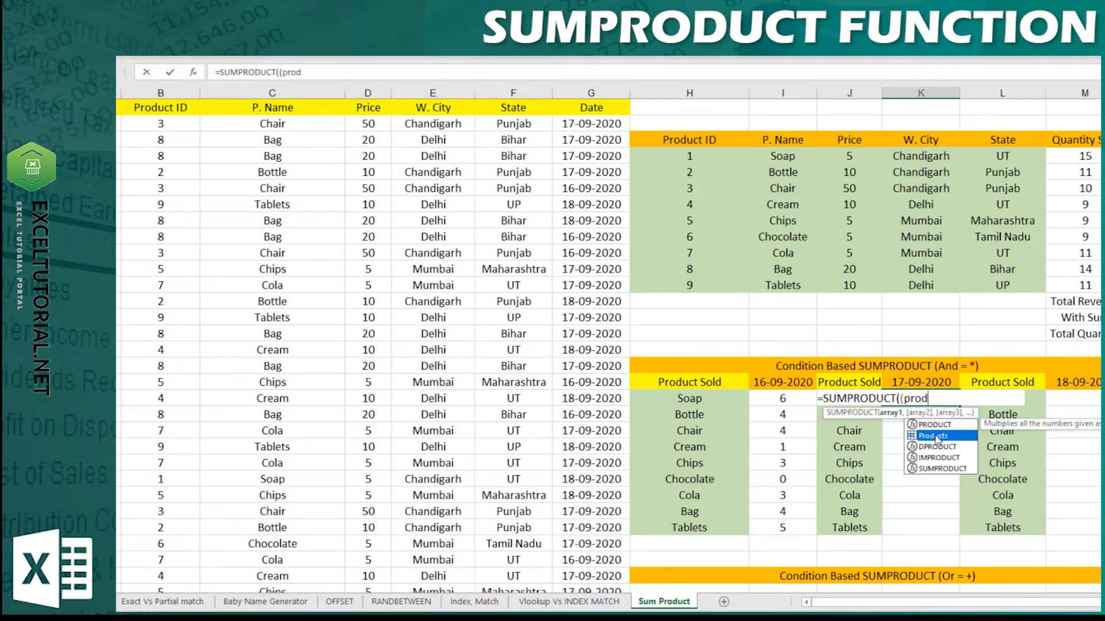
double_click(937, 437)
type("=")
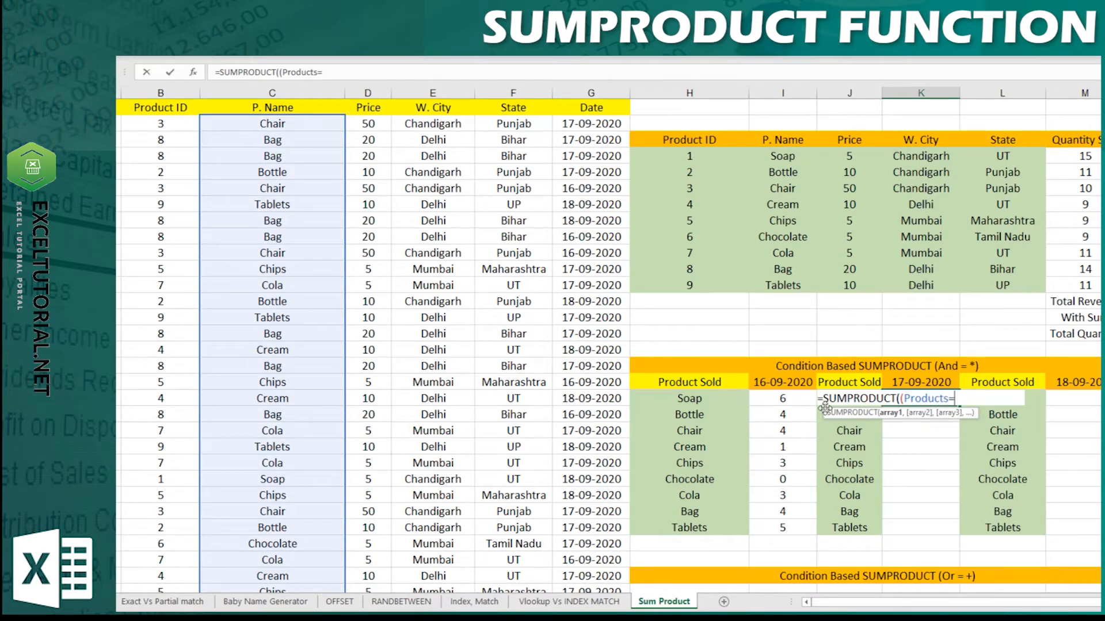
left_click(690, 401)
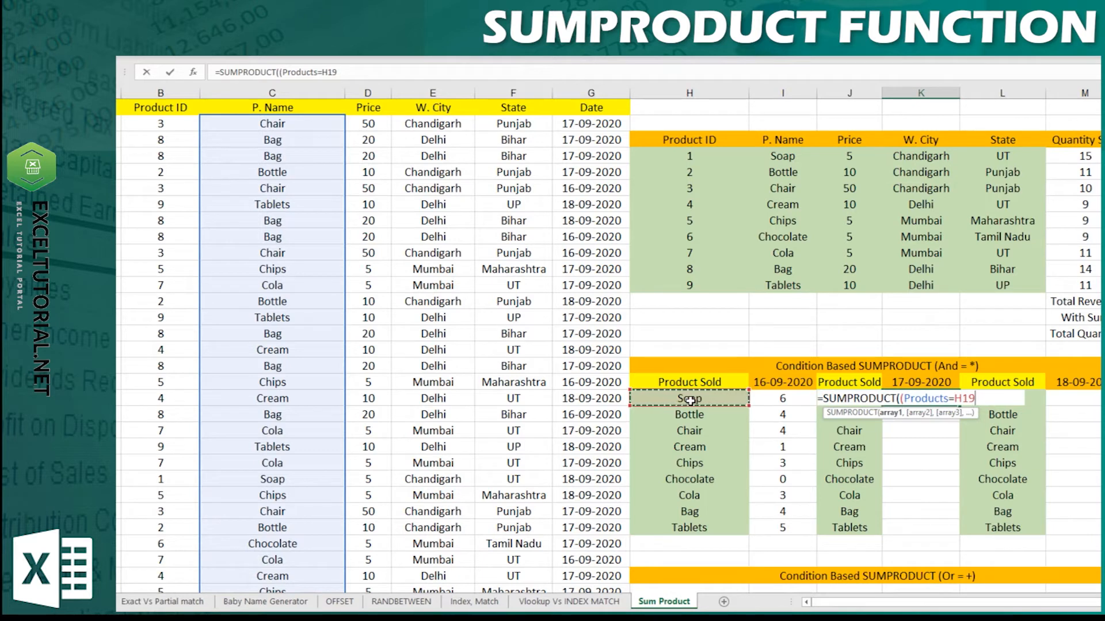
key("Right")
key("Right")
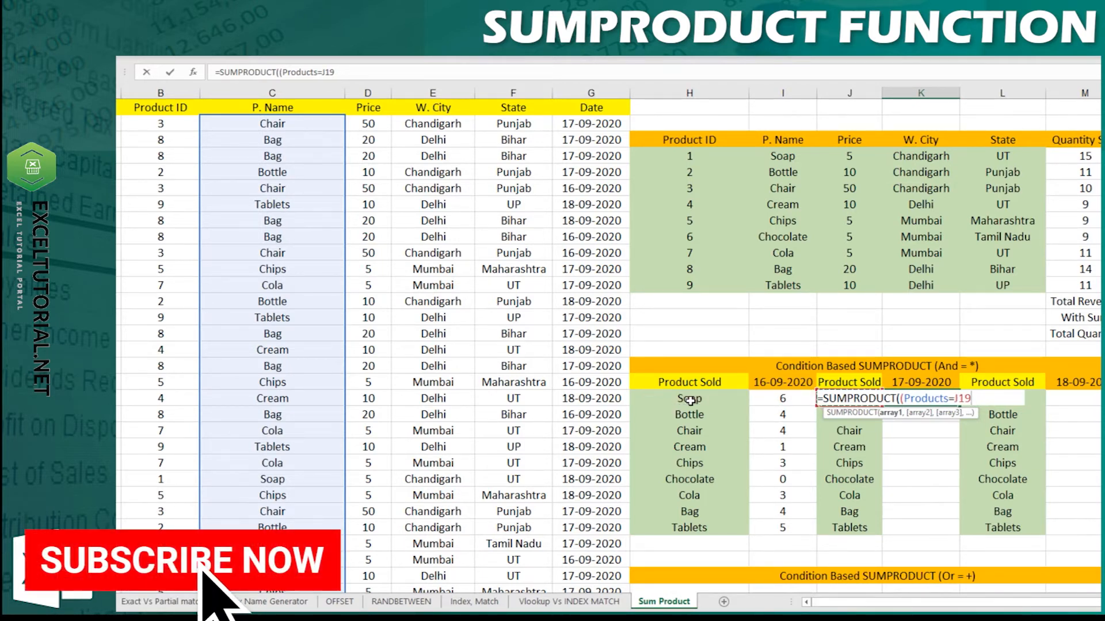
key("F4")
key("F4")
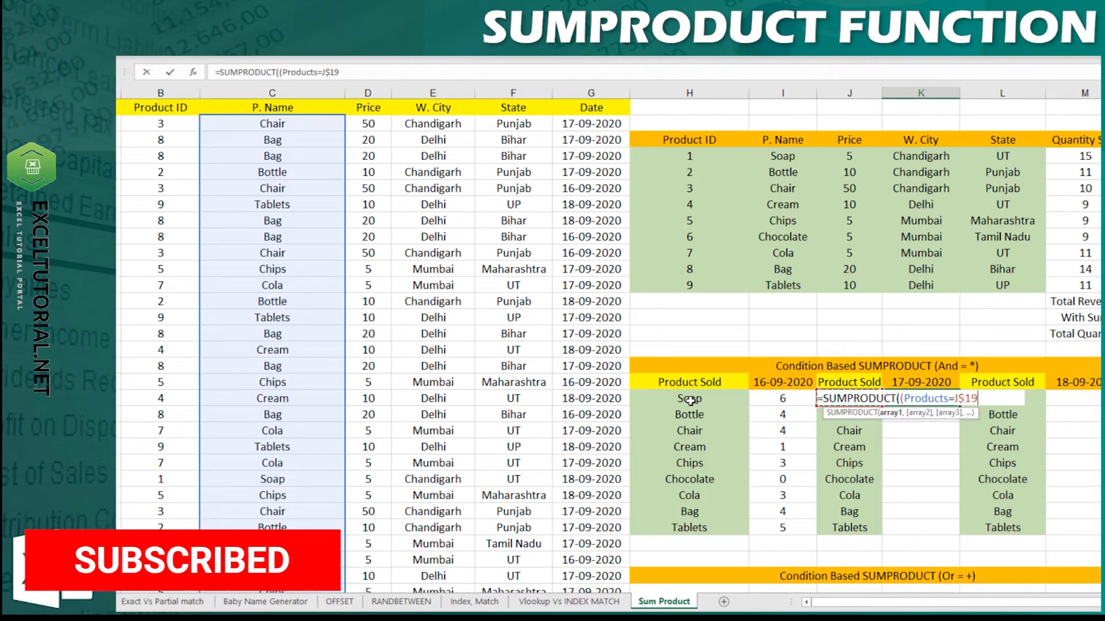
key("F4")
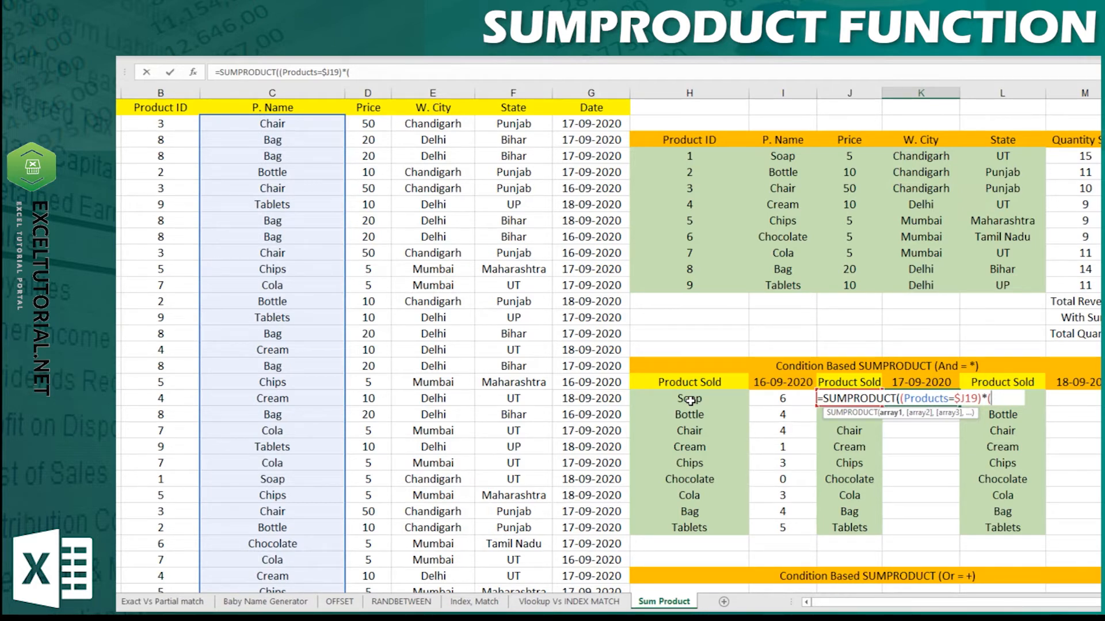
- Multiply by the second condition (Dates=$K$18) and complete the formula as =SUMPRODUCT((Products=$J19)*(Dates=$K$18))
type("dates=")
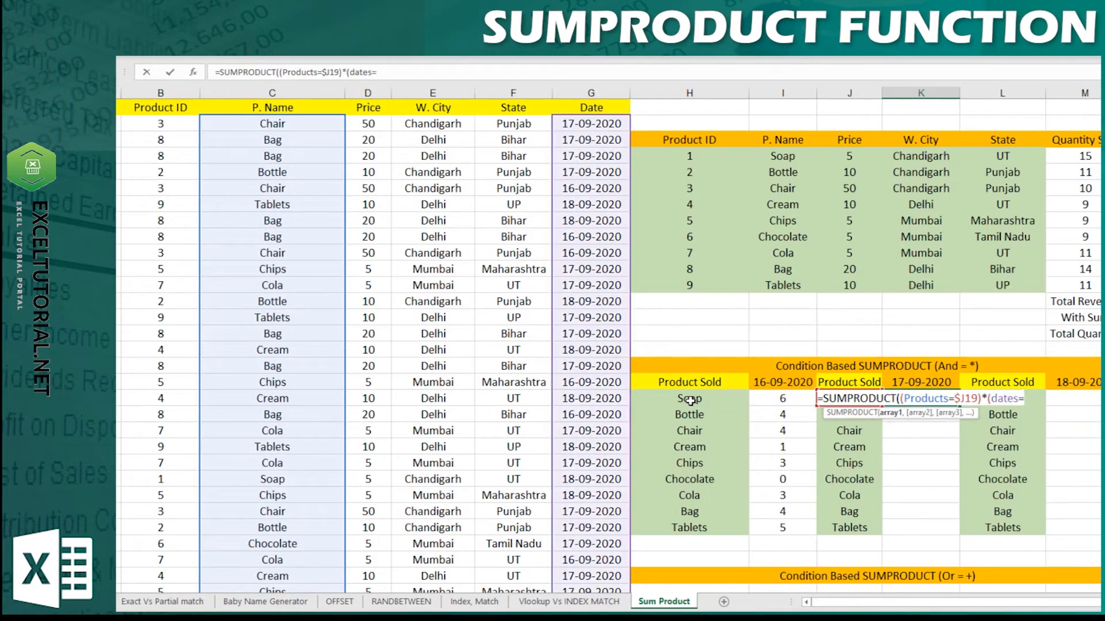
key("BackSpace")
key("BackSpace")
key("BackSpace")
key("BackSpace")
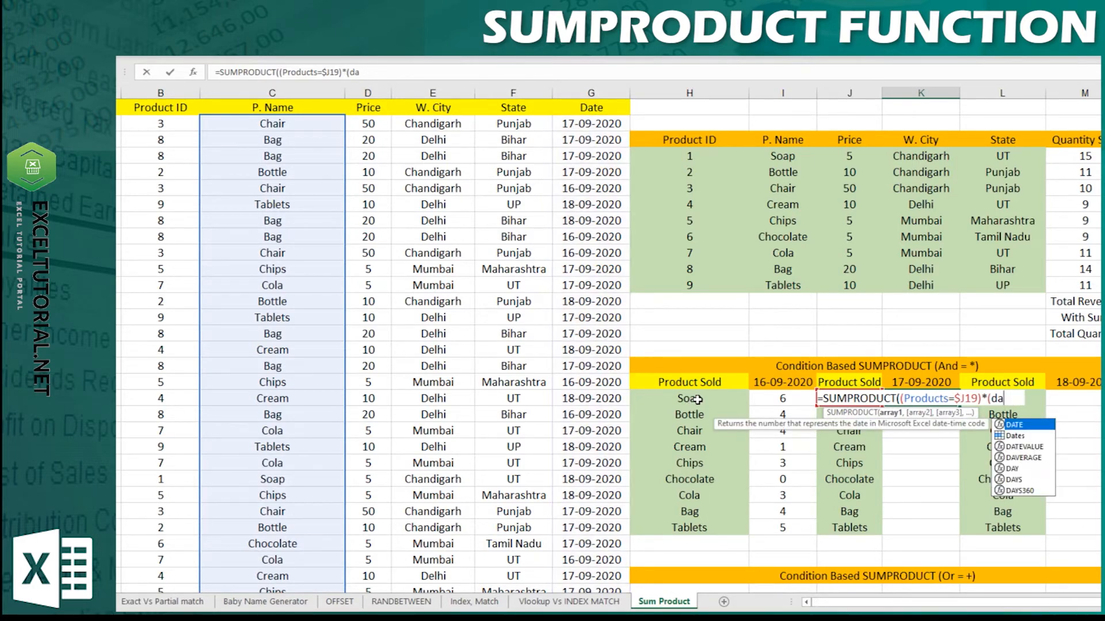
double_click(1017, 436)
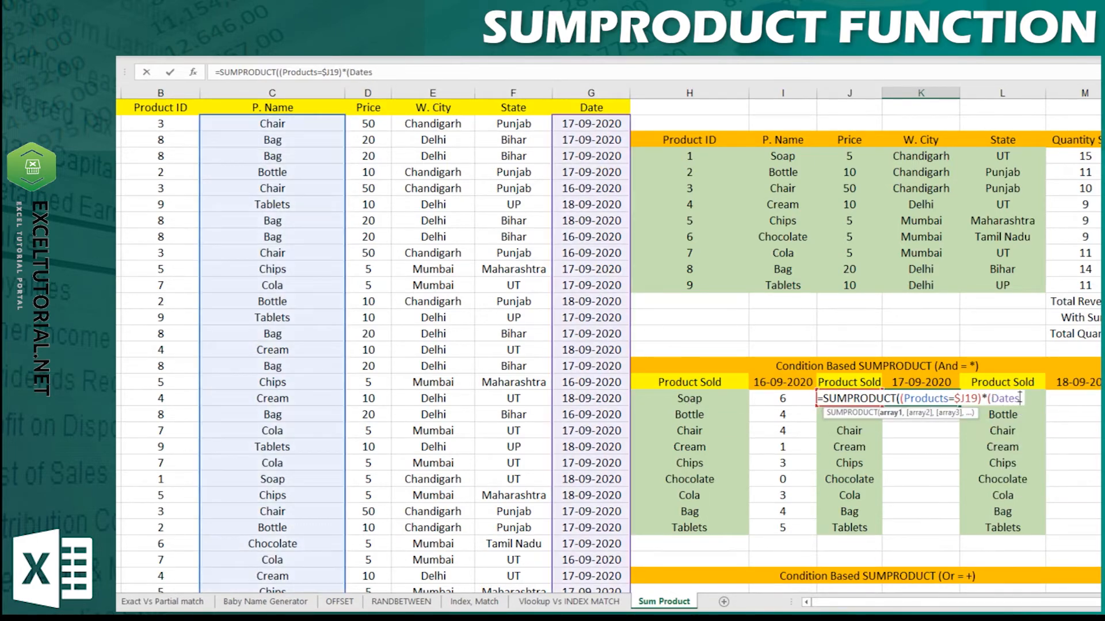
type("=")
left_click(927, 382)
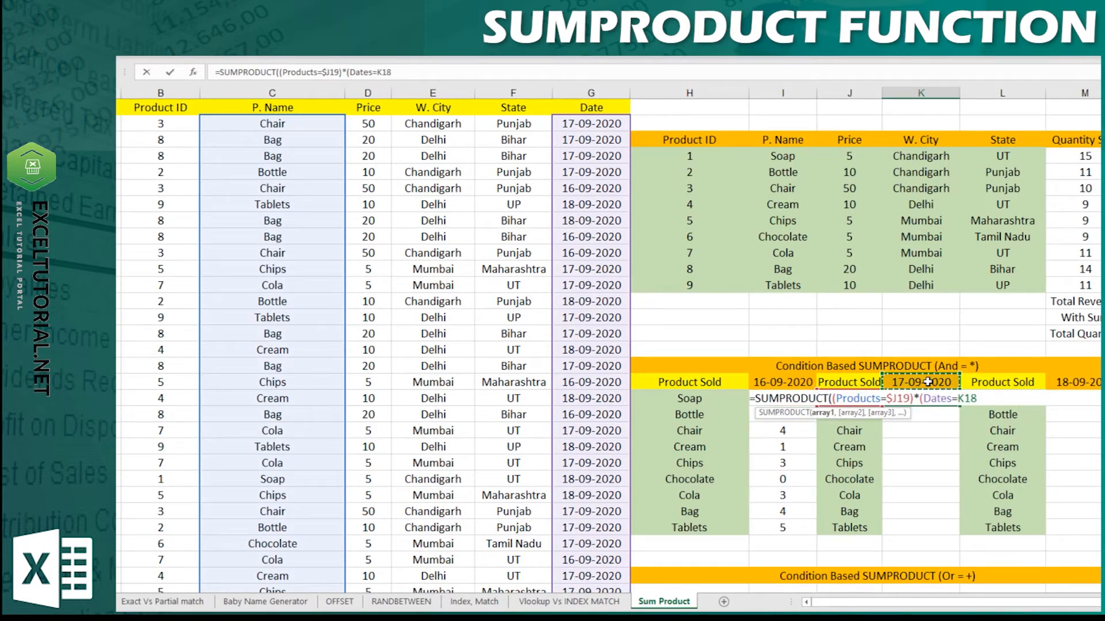
key("F4")
type(")")
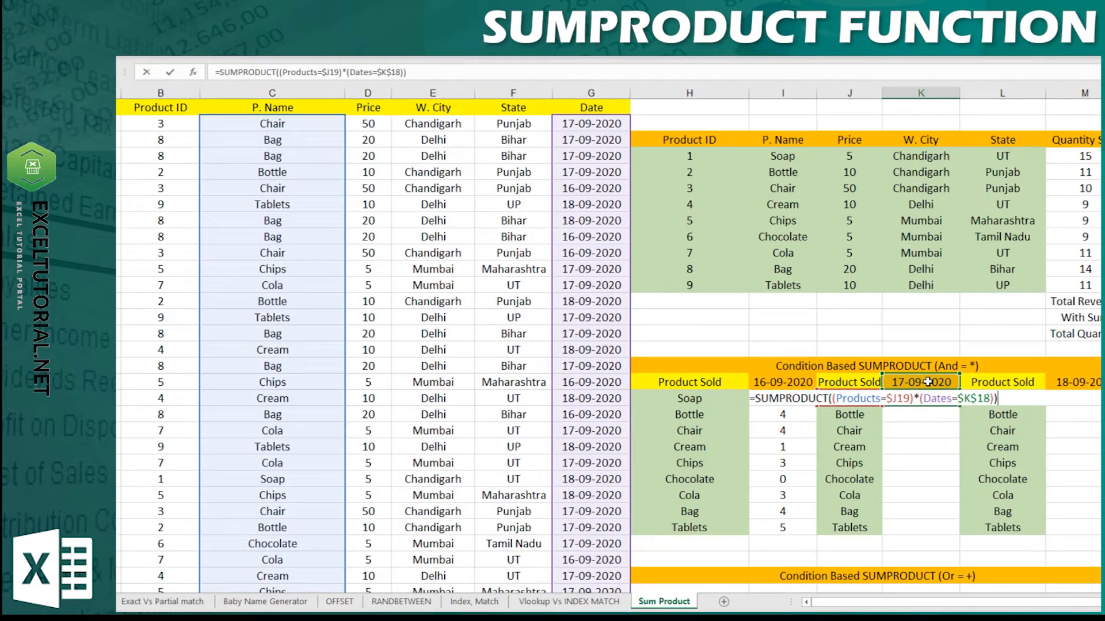
key("Return")
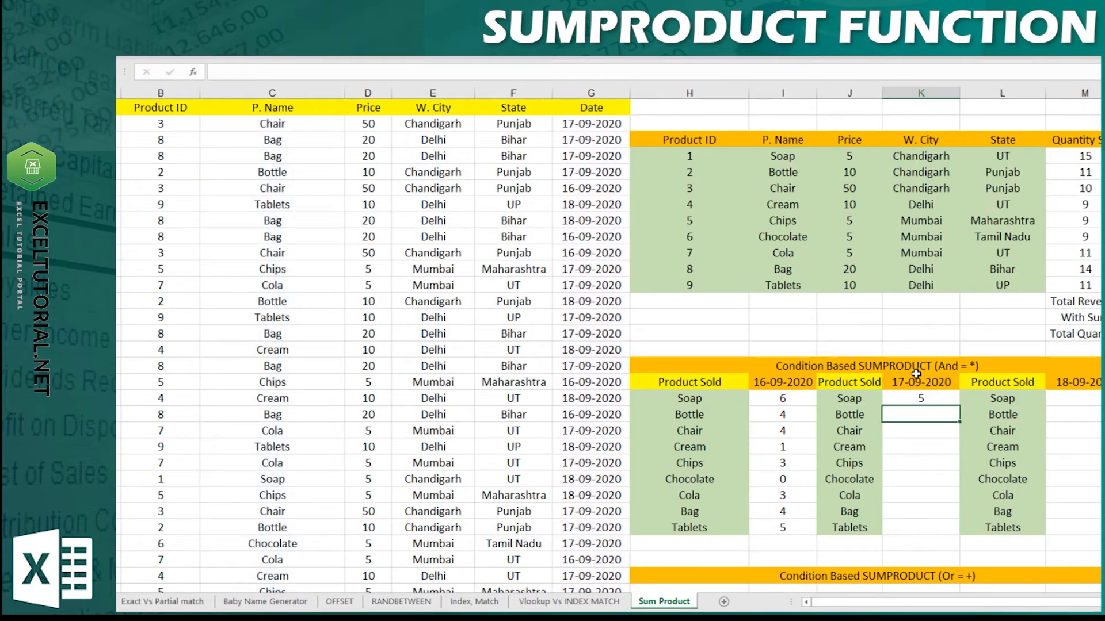
- Copy the Soap formula down the 17-09-2020 column through the Tablets row
left_click(928, 399)
left_click(928, 381)
left_click(947, 399)
left_click_drag(960, 407, 959, 535)
left_click(939, 499)
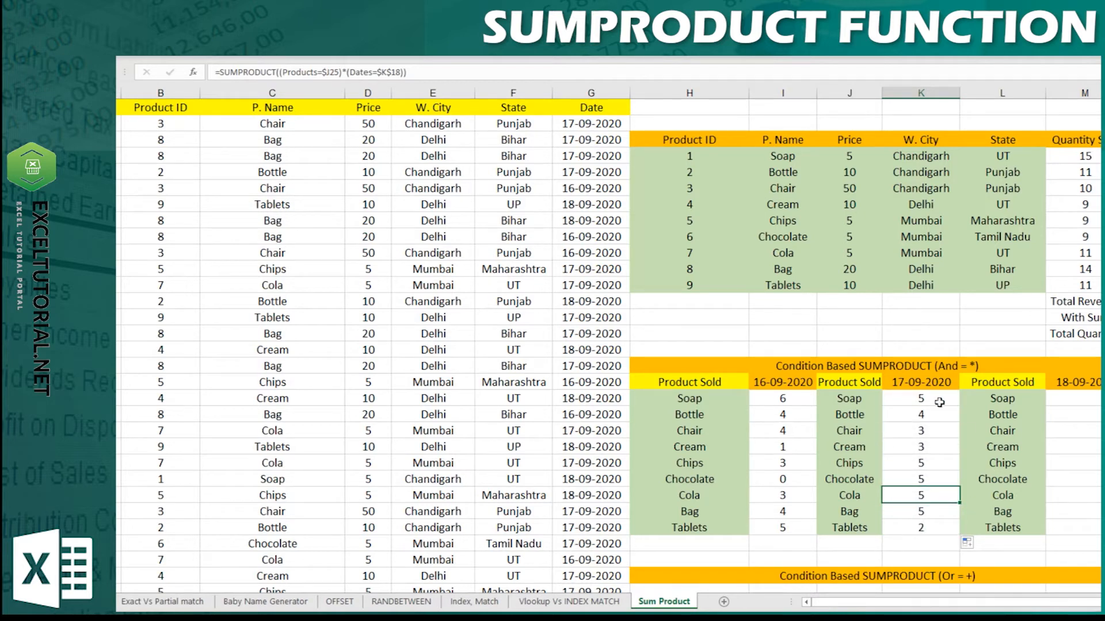
- Begin a SUMPRODUCT formula in the Soap row of the 18-09-2020 column with the condition (Products=$L19), using the Products named range
left_click(1095, 395)
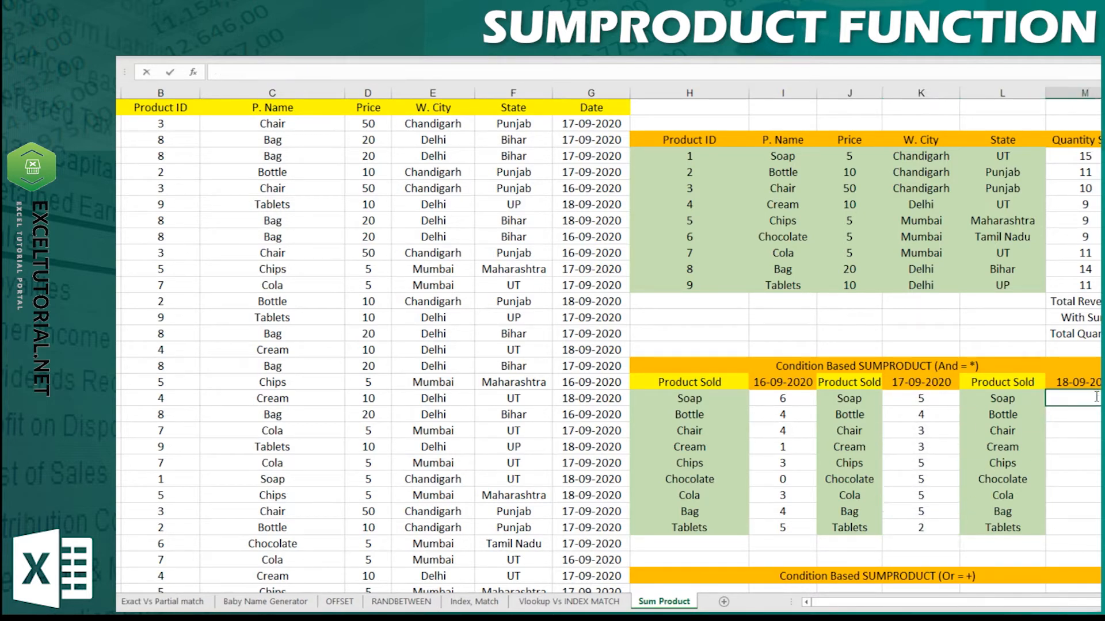
type("=sumproduct")
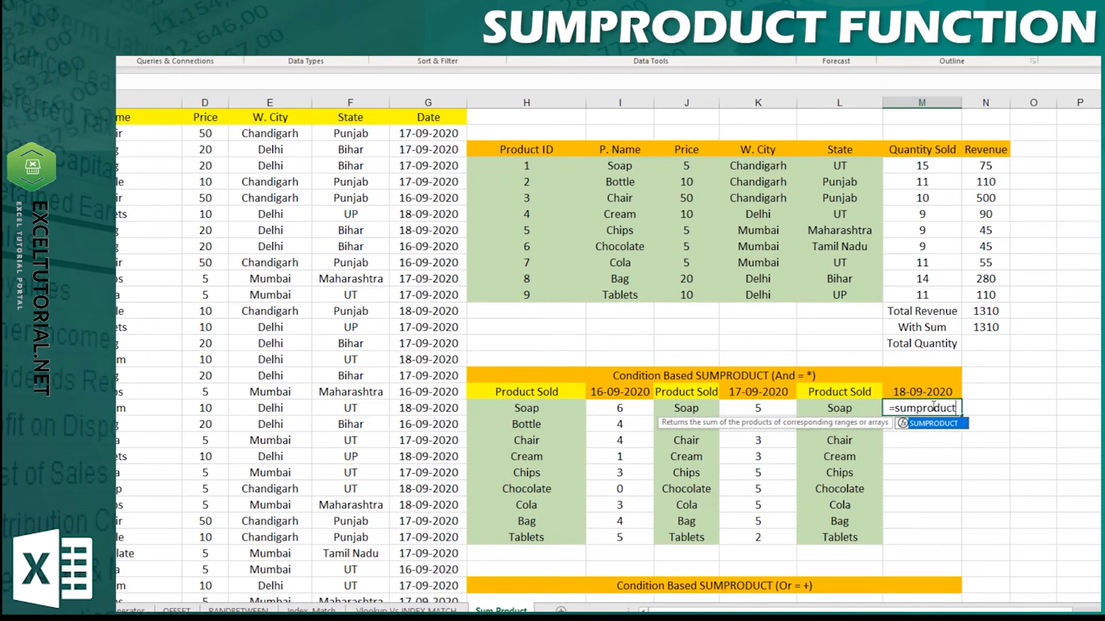
key("Tab")
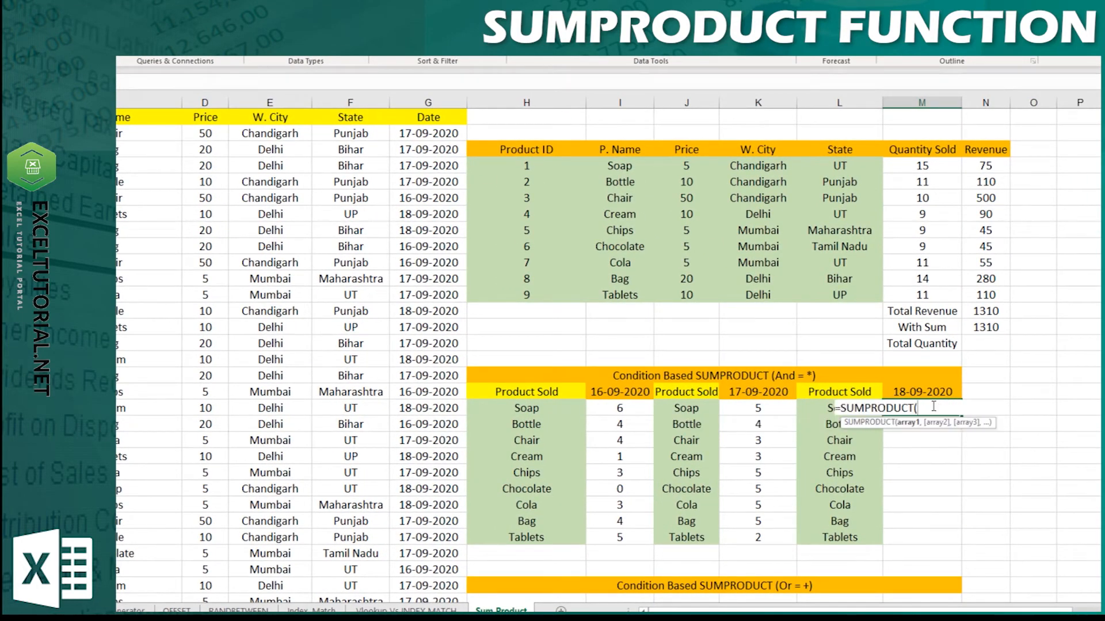
type("(d")
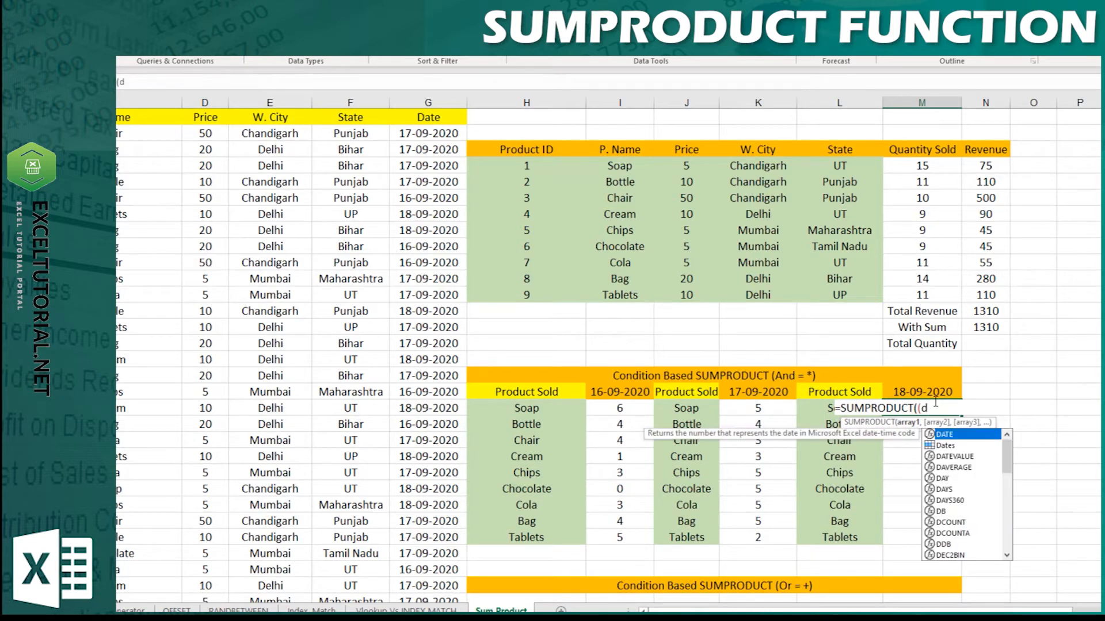
key("BackSpace")
type("prod")
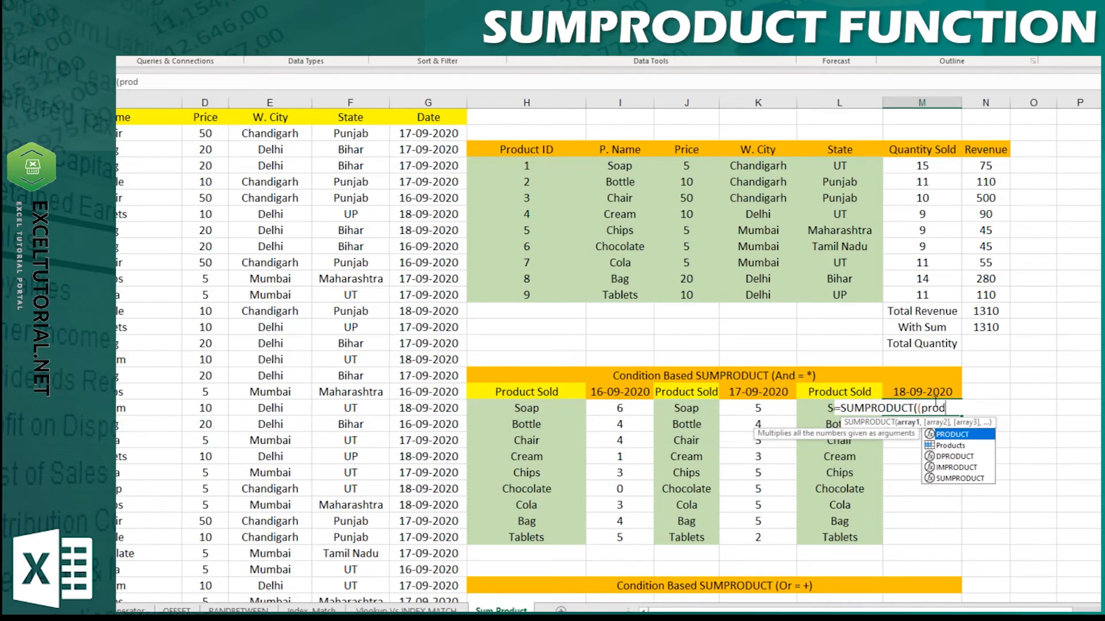
double_click(950, 446)
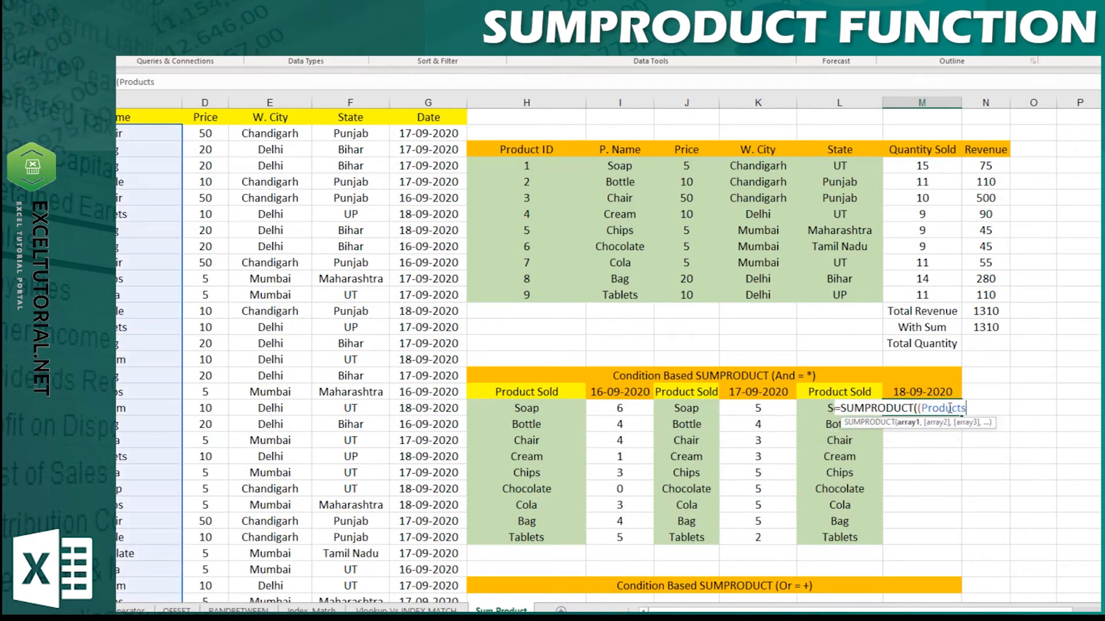
type("=")
left_click(827, 408)
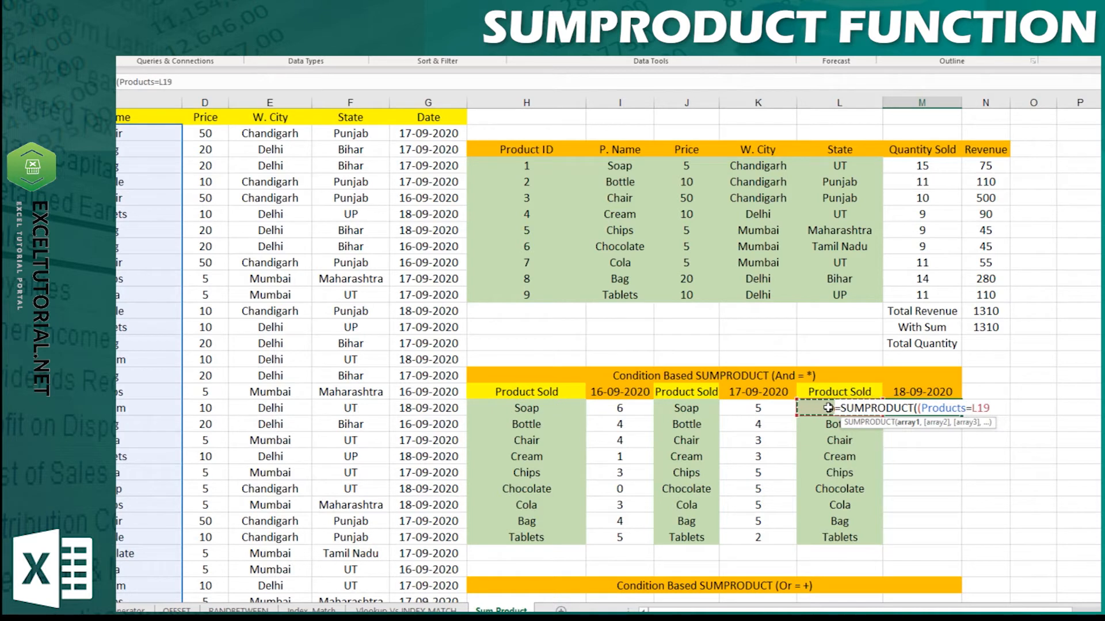
key("F4")
key("F4")
type(")*")
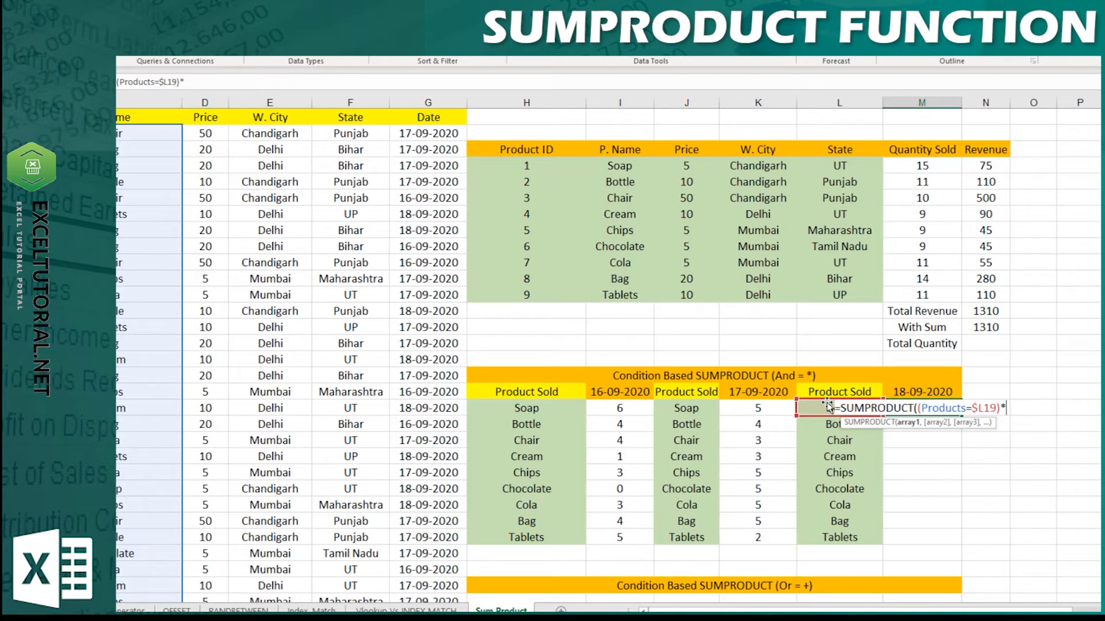
- Add the date condition (Dates=$M$18) as the second factor and complete the formula as =SUMPRODUCT((Products=$L19)*(Dates=$M$18))
type("(")
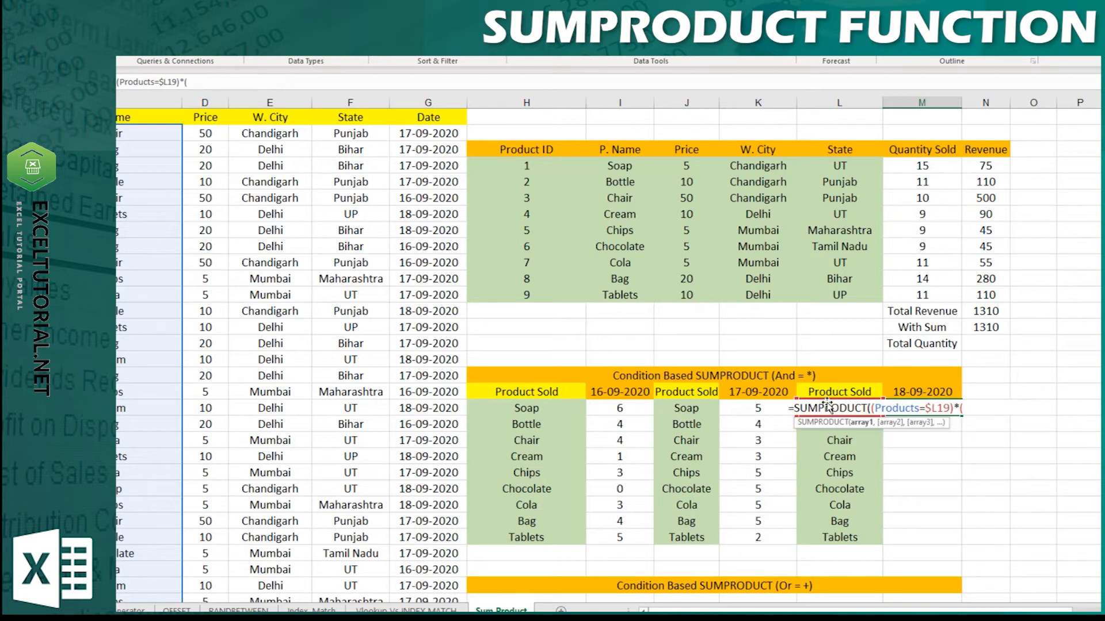
type("date")
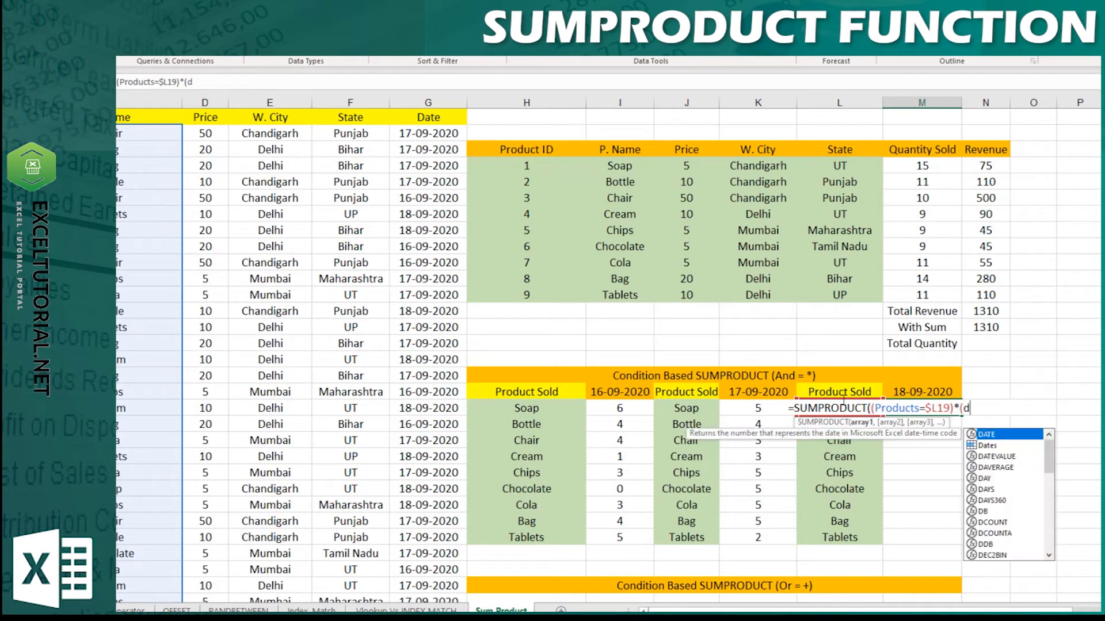
double_click(1003, 446)
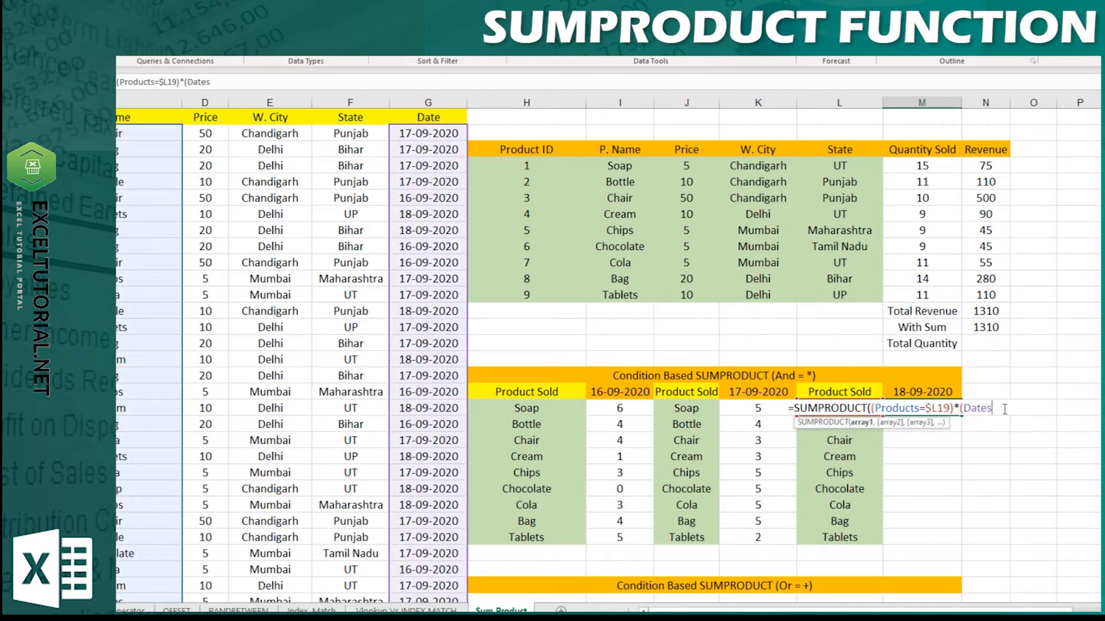
type("=")
left_click(932, 388)
key("F4")
type(")")
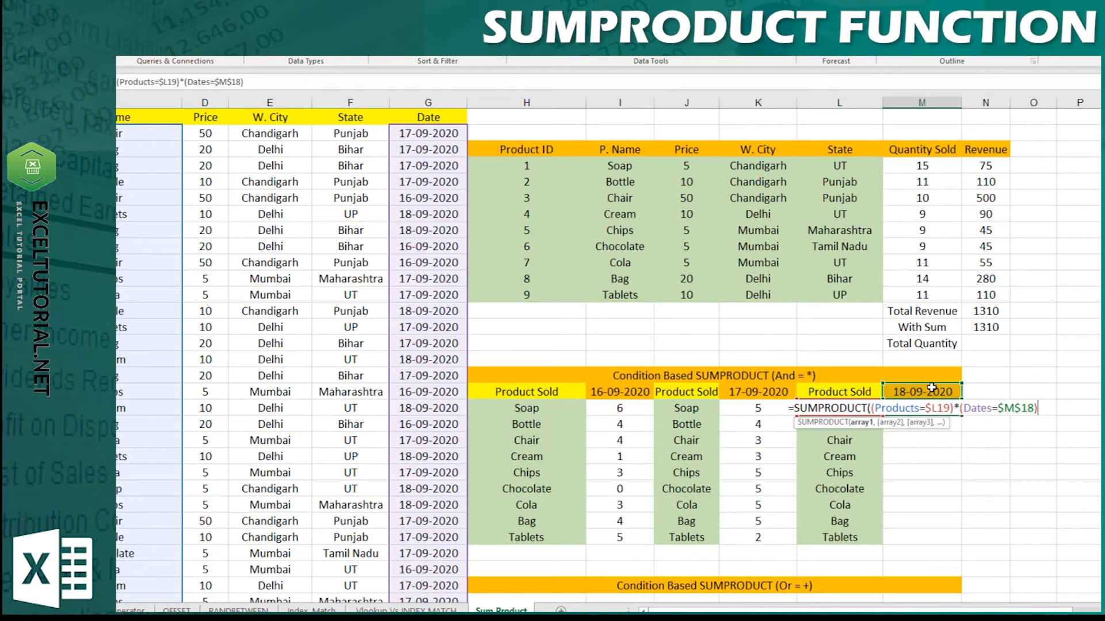
type(")")
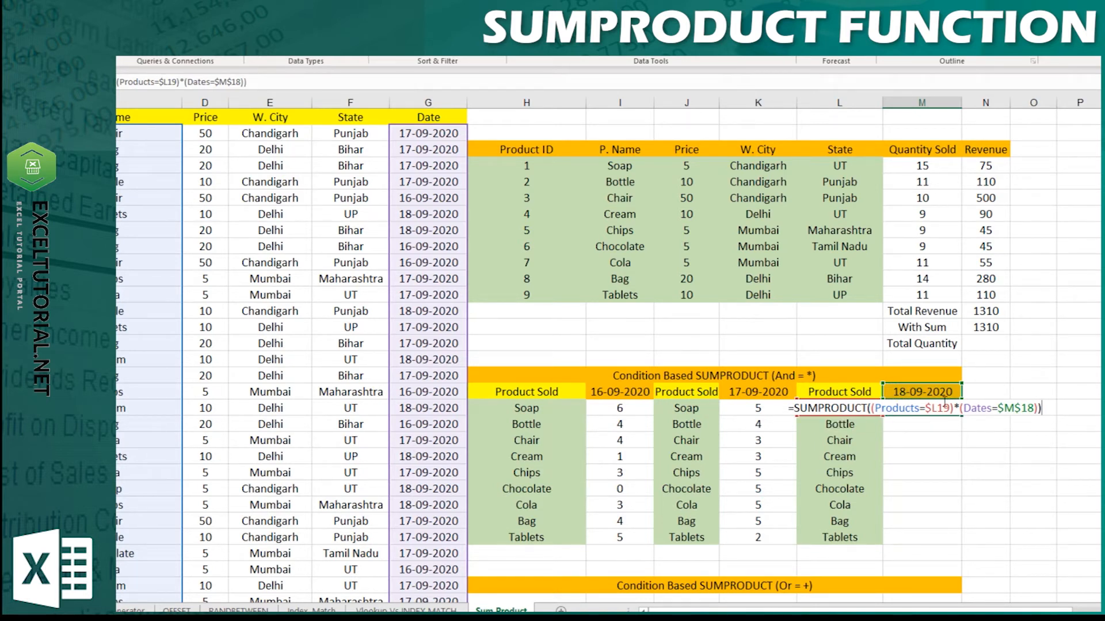
key("Return")
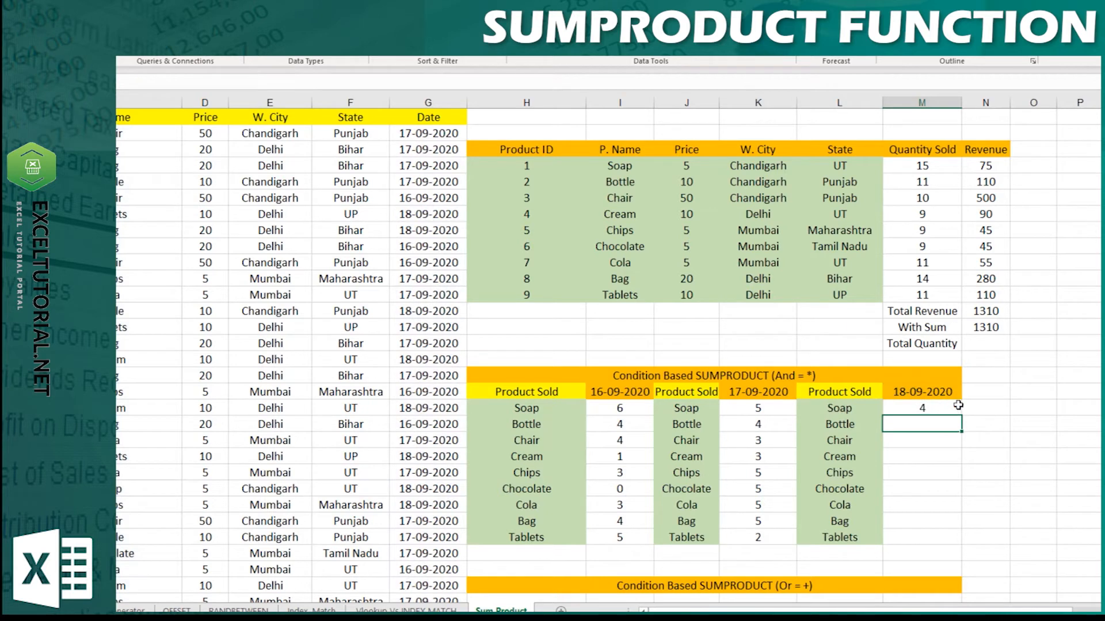
- Copy the Soap formula down the 18-09-2020 column through the Tablets row
left_click(938, 408)
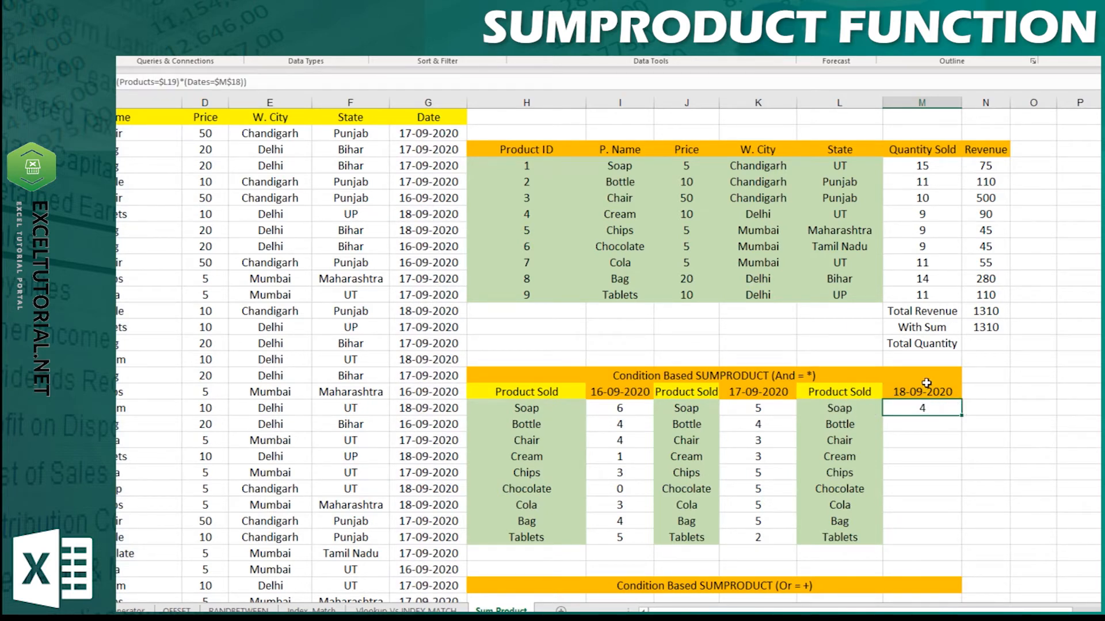
left_click_drag(964, 415, 958, 542)
left_click(793, 469)
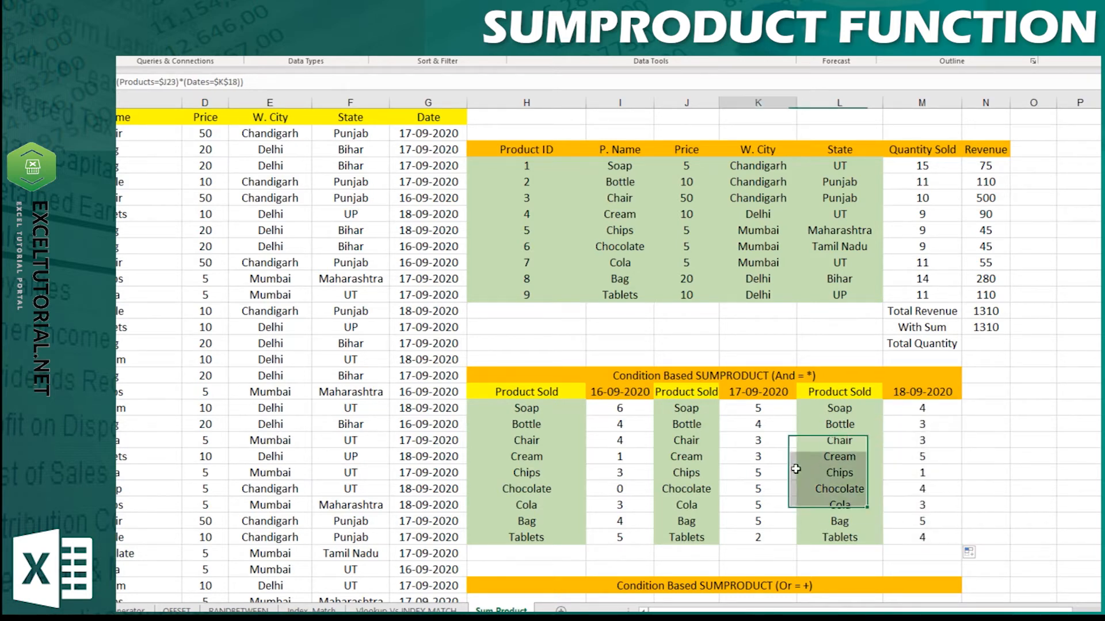
left_click(885, 471)
- Examine the Condition Based SUMPRODUCT (Or = +) section: the Soap or Bottle criteria, the 17-09-2020 date, and the Quantity and Revenue rows
scroll(756, 487, "down", 3)
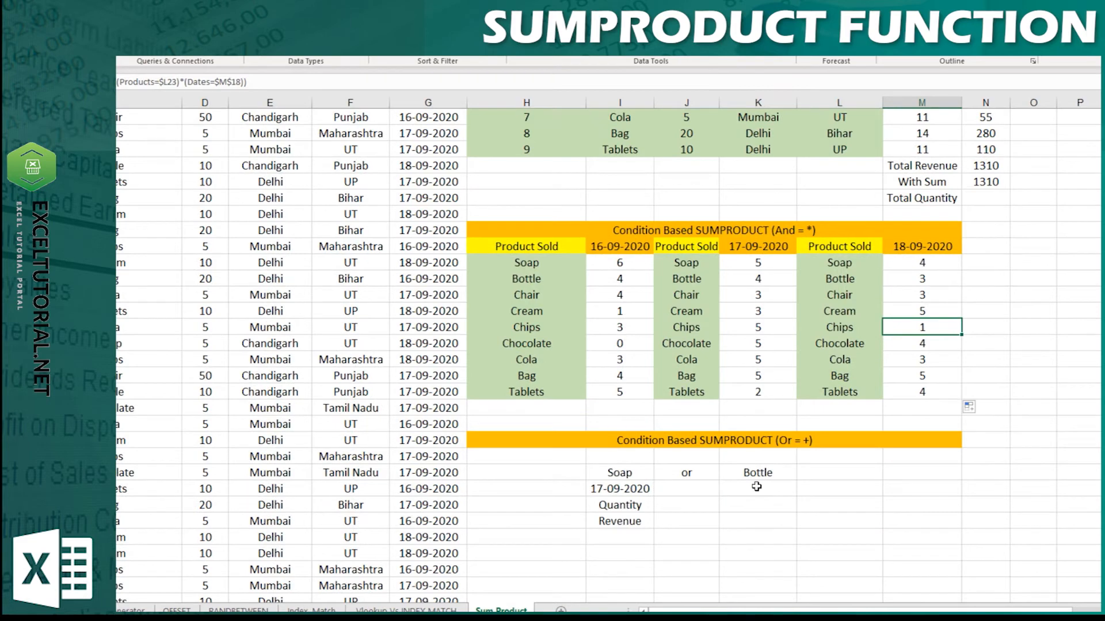
scroll(748, 319, "up", 2)
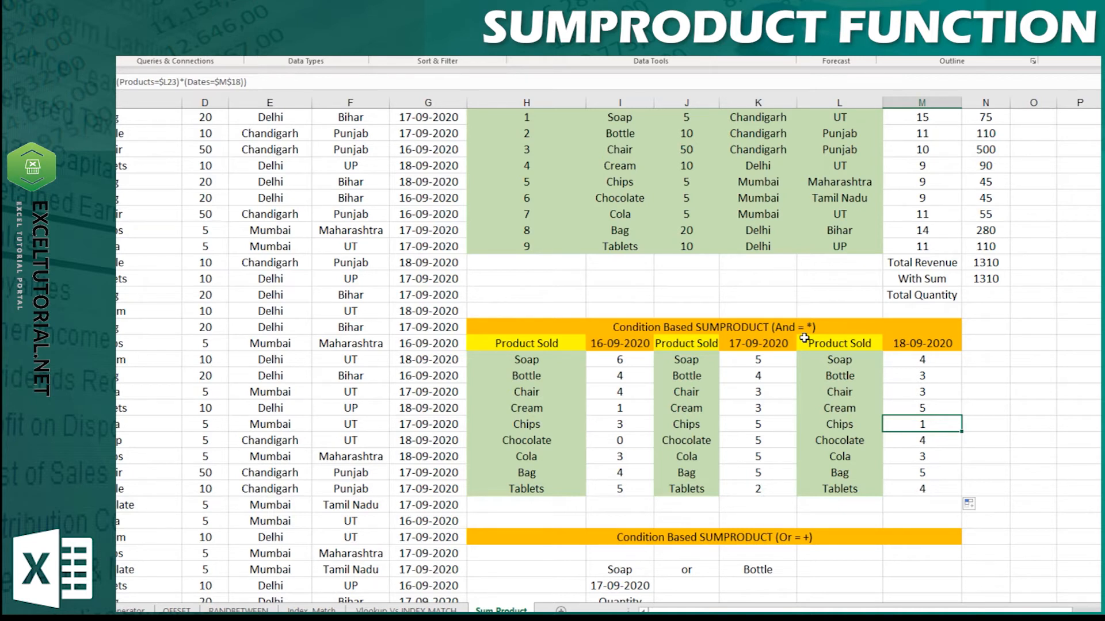
scroll(807, 437, "down", 3)
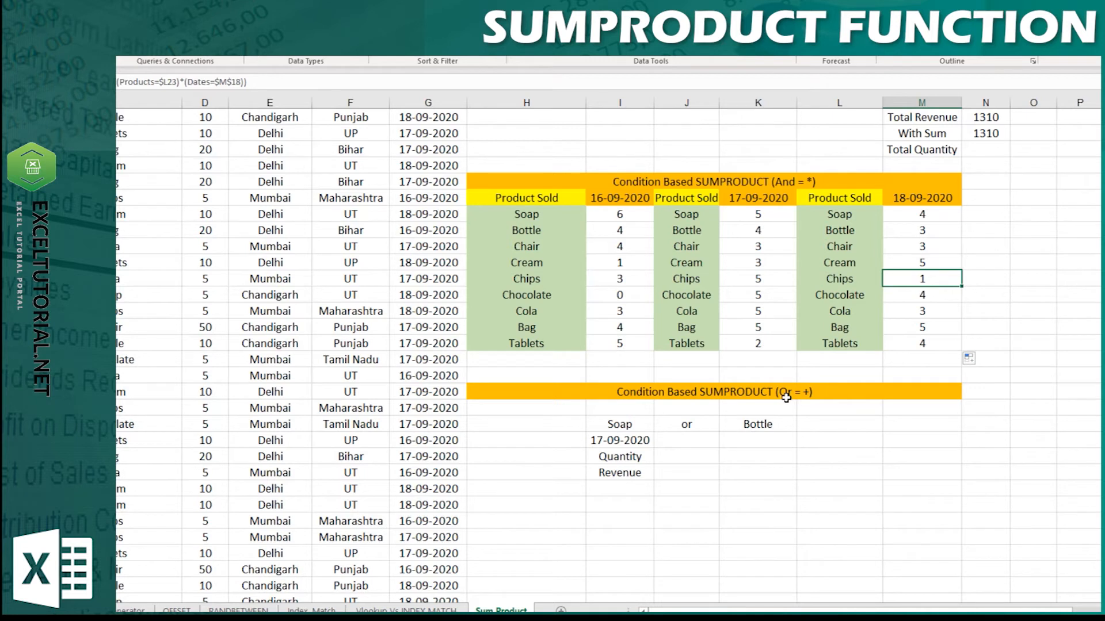
left_click(785, 395)
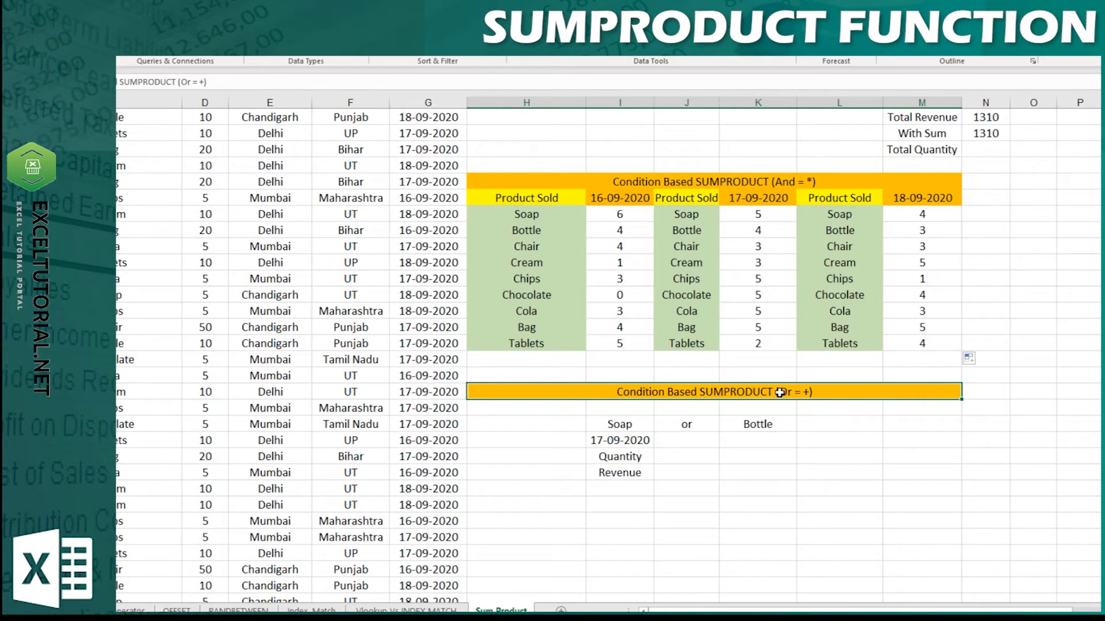
left_click(711, 442)
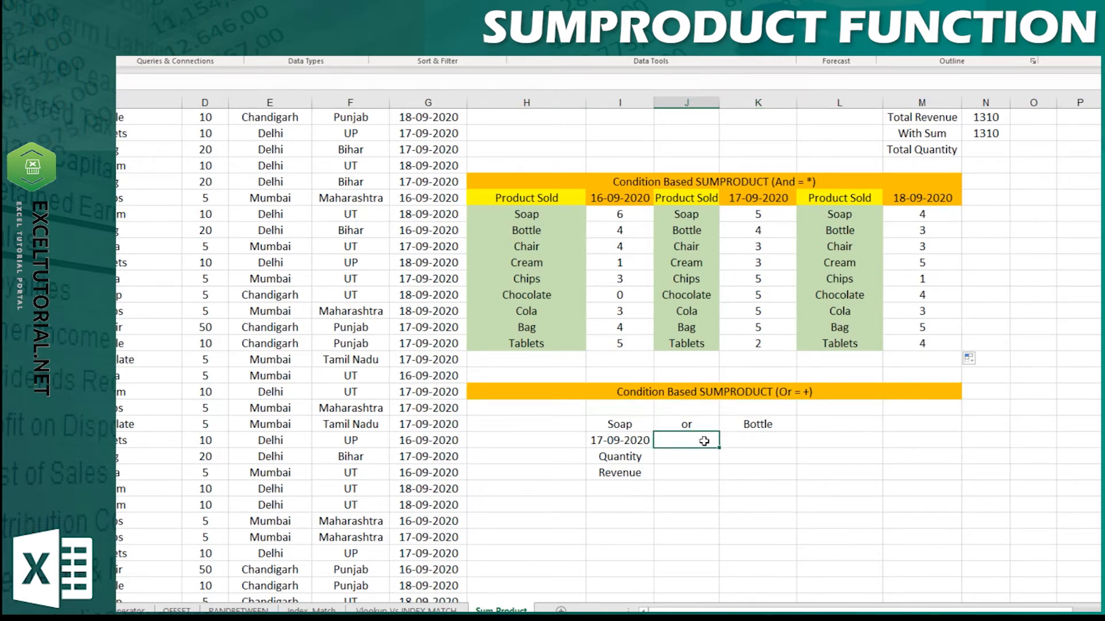
left_click(711, 459)
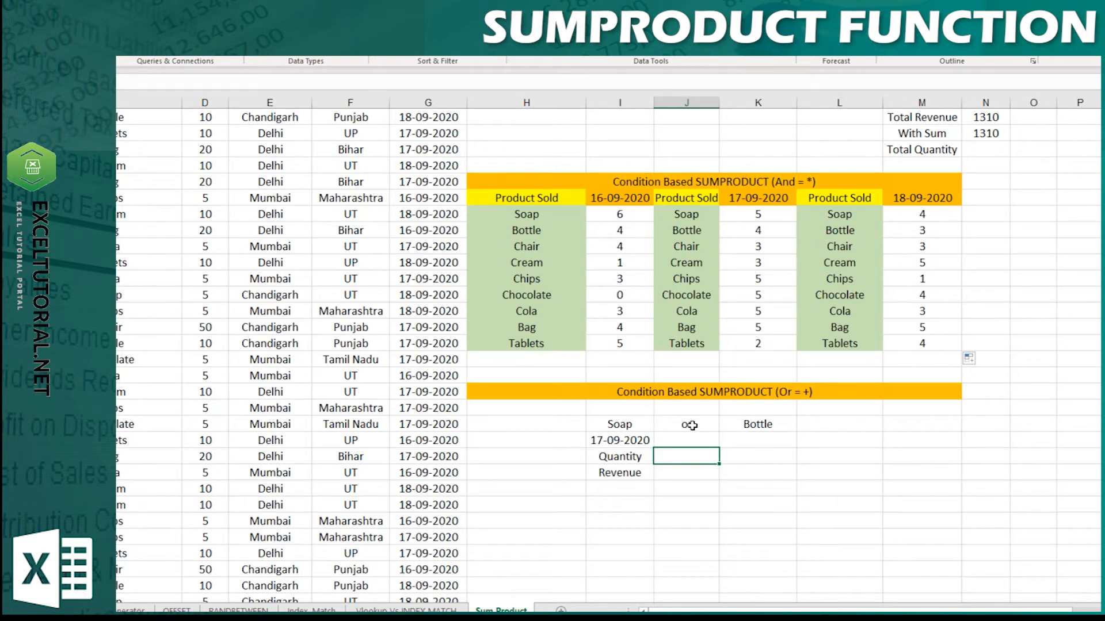
left_click(629, 425)
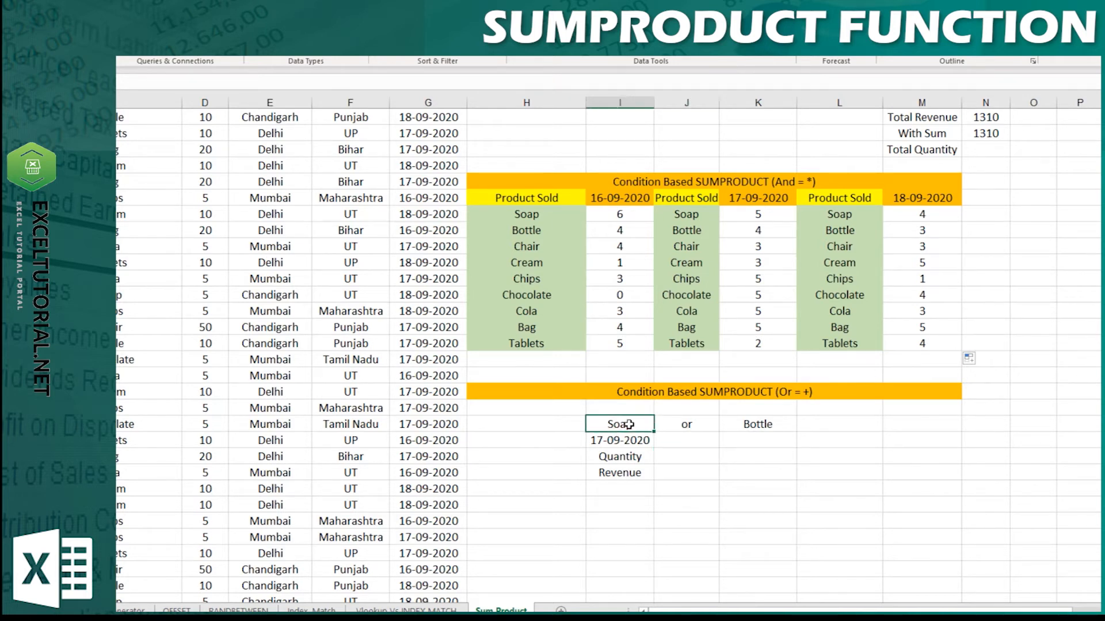
left_click(762, 425)
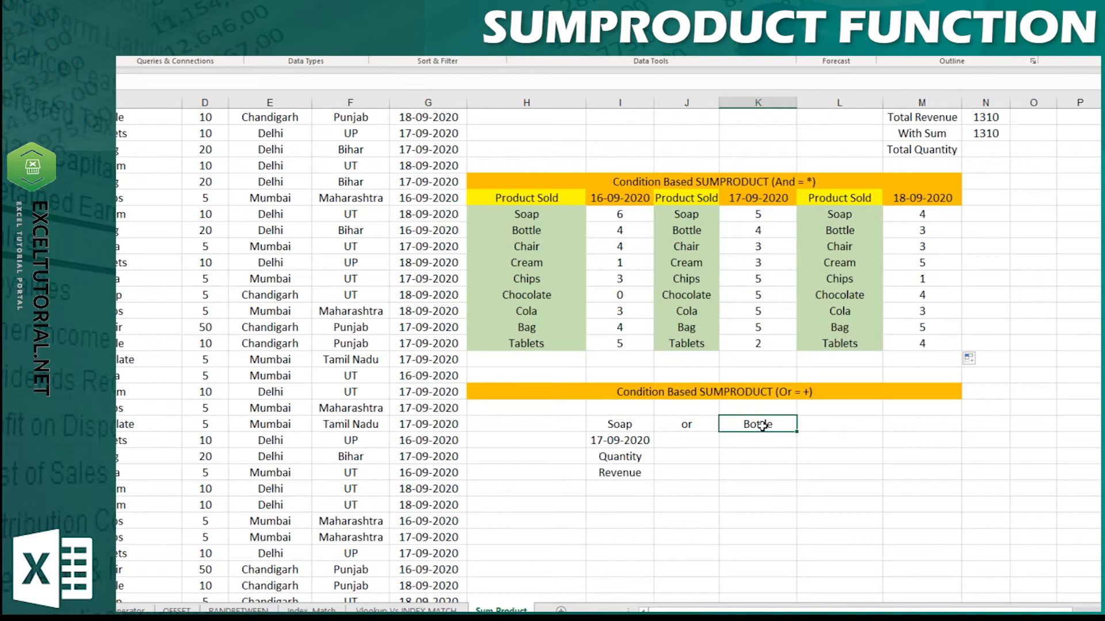
left_click(616, 444)
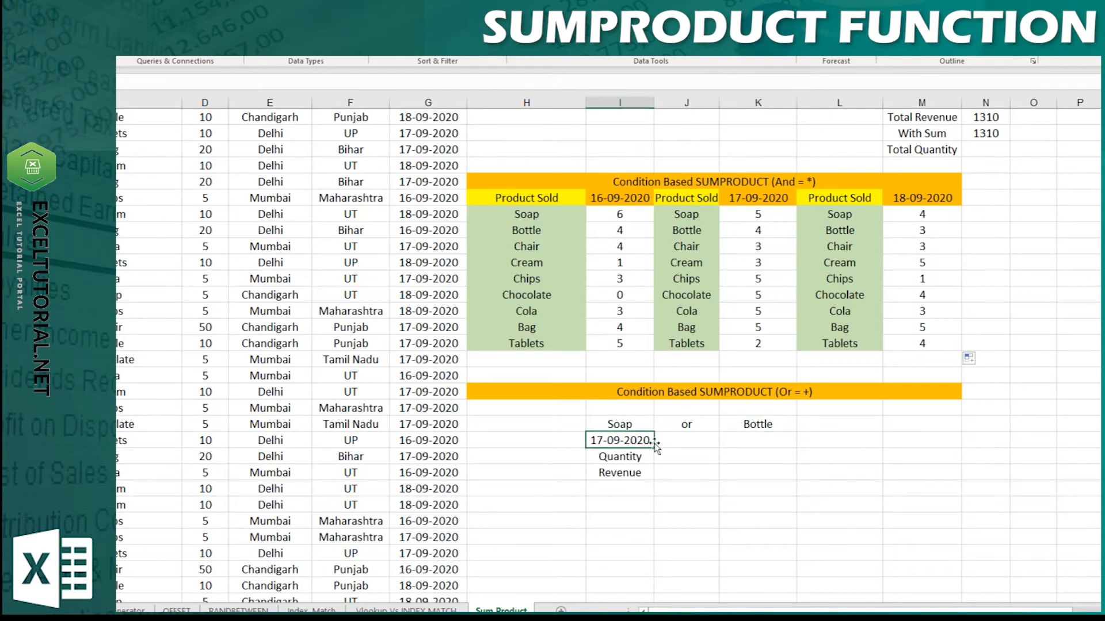
key("Down")
key("Down")
key("Down")
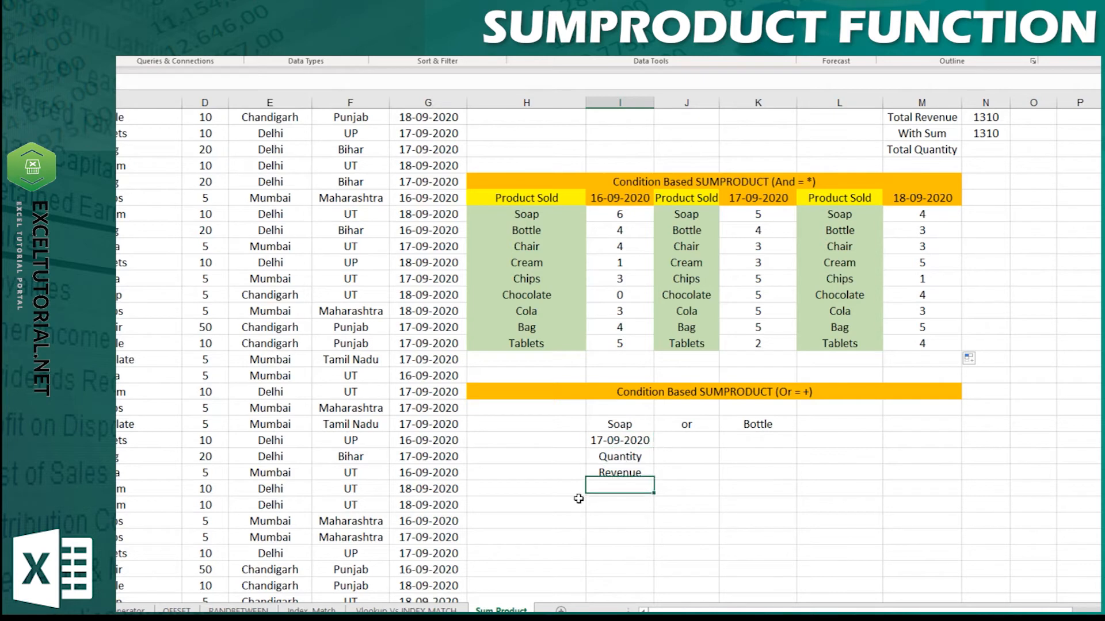